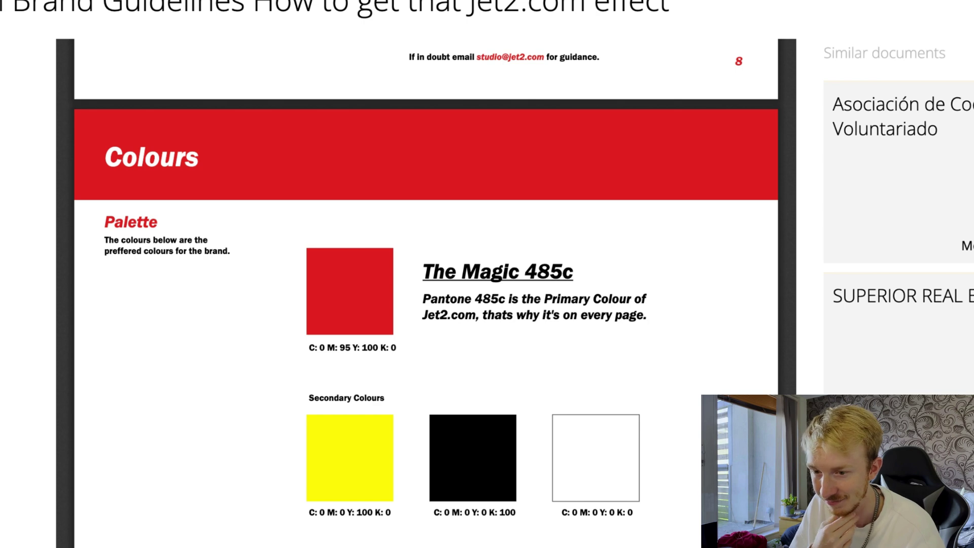
# - Examine the Colours page of the Jet2.com brand guidelines for the primary and secondary palette values
pyautogui.scroll(5, 399, 129)
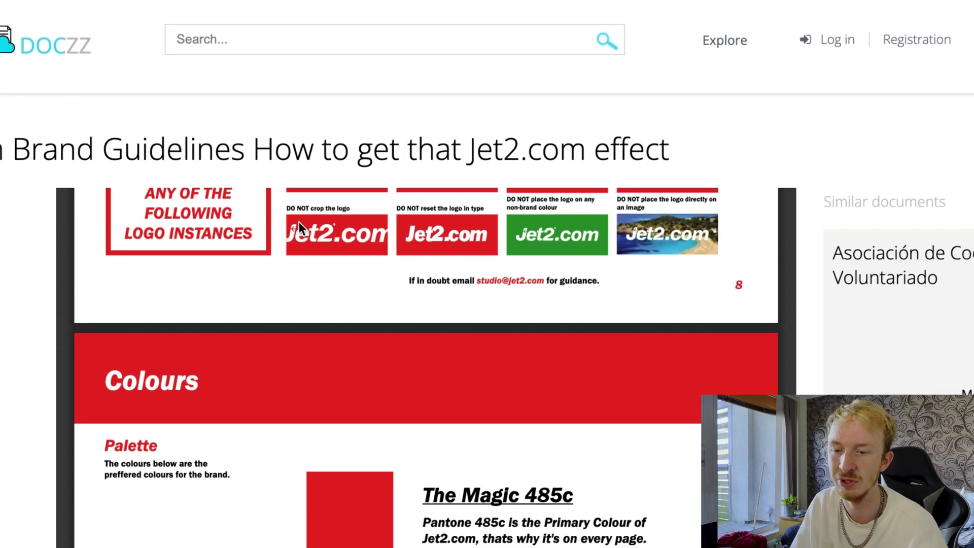
pyautogui.scroll(-1, 487, 284)
pyautogui.scroll(-4, 426, 284)
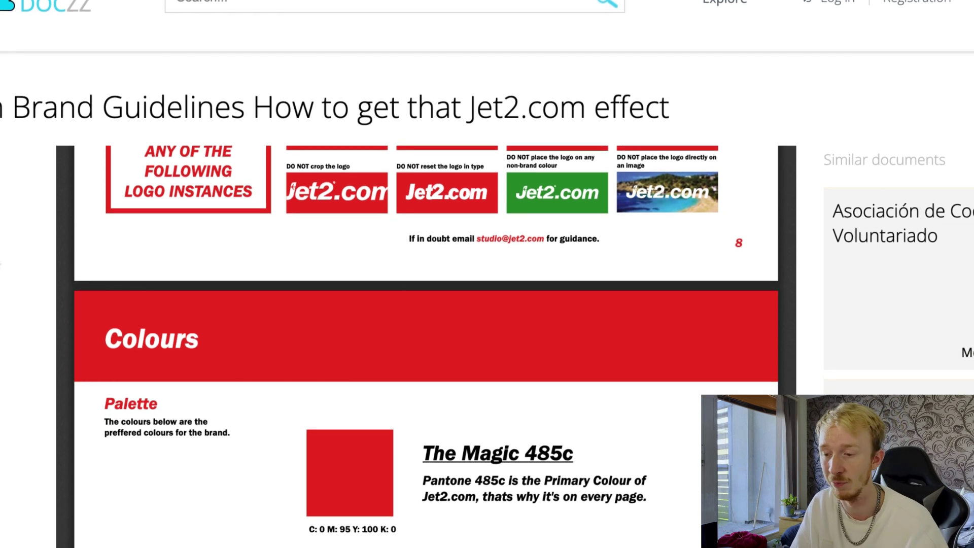
pyautogui.scroll(-1, 113, 260)
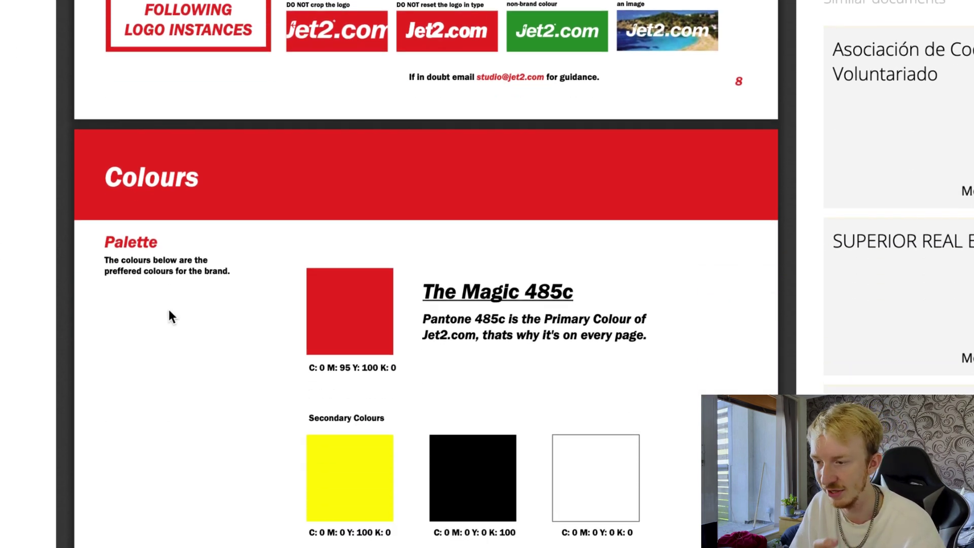
pyautogui.scroll(-1, 171, 315)
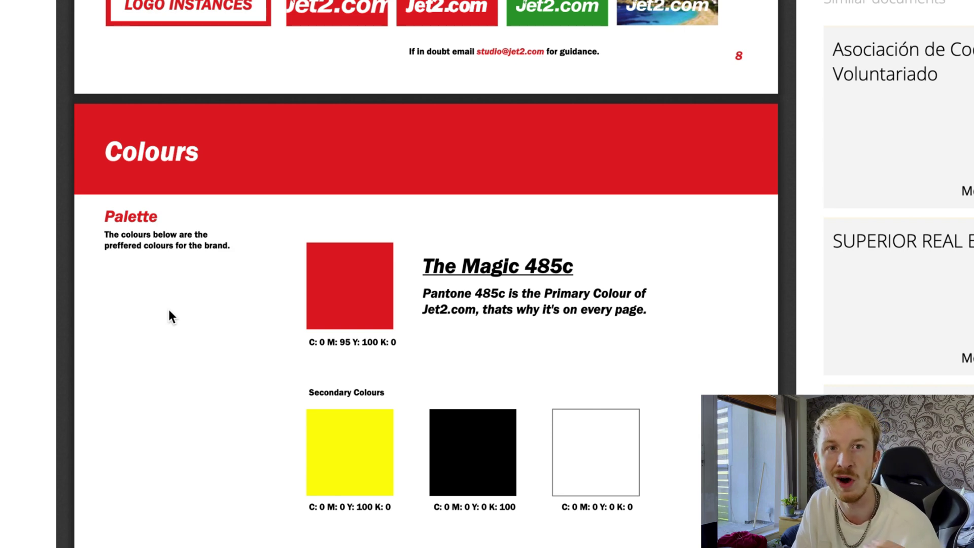
pyautogui.scroll(-1, 168, 310)
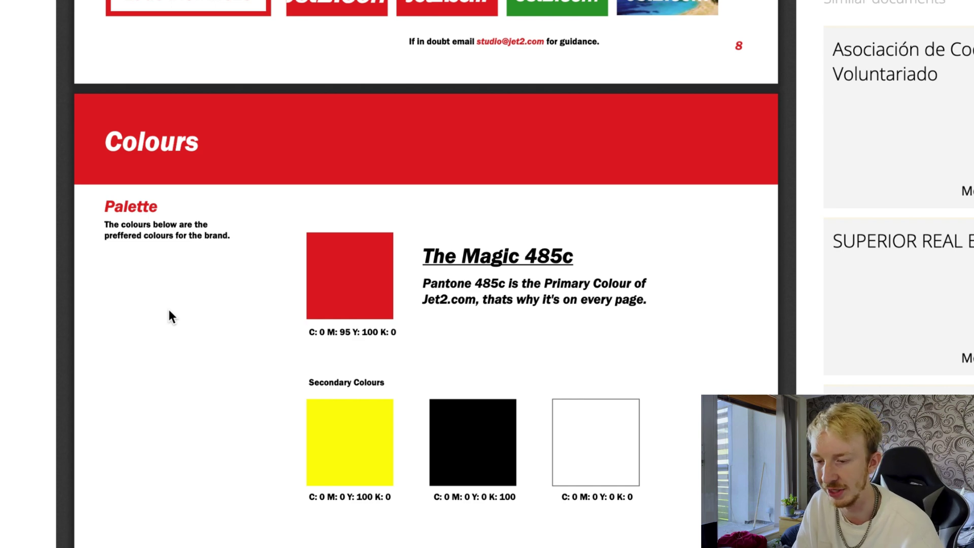
pyautogui.scroll(-5, 169, 312)
pyautogui.scroll(-8, 169, 312)
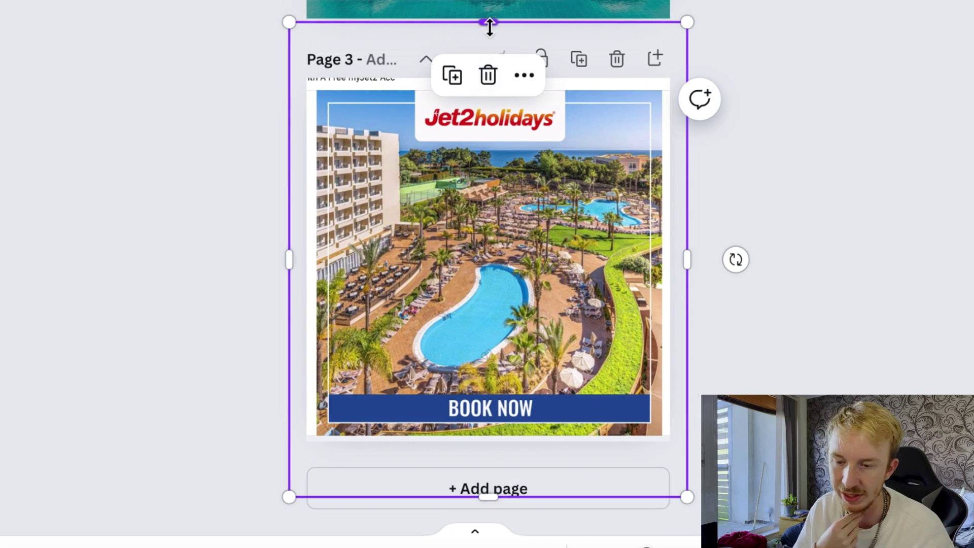
# - Crop the Jet2holidays ad screenshot on page 3 down to the logo area
pyautogui.moveTo(490, 26); pyautogui.dragTo(490, 77)
pyautogui.moveTo(489, 494); pyautogui.dragTo(487, 136)
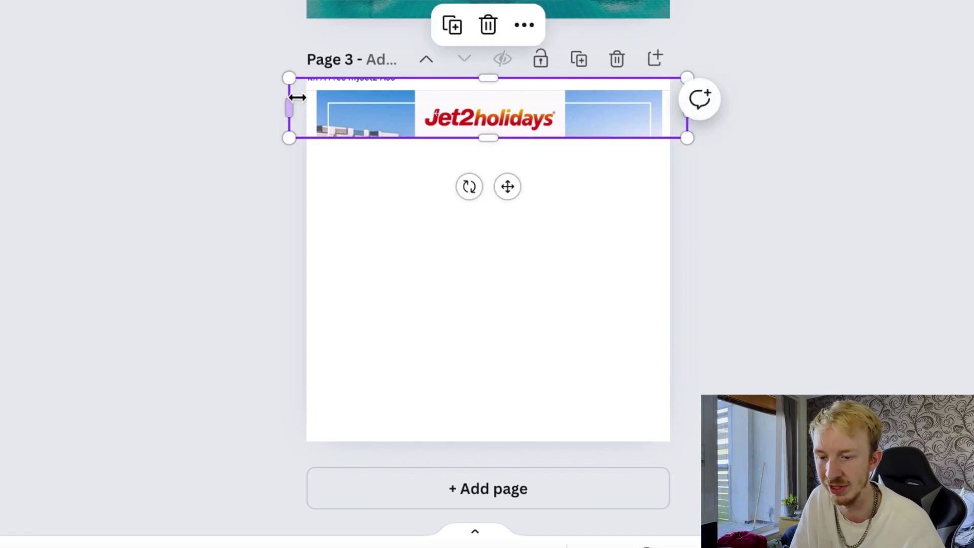
pyautogui.moveTo(289, 106); pyautogui.dragTo(424, 102)
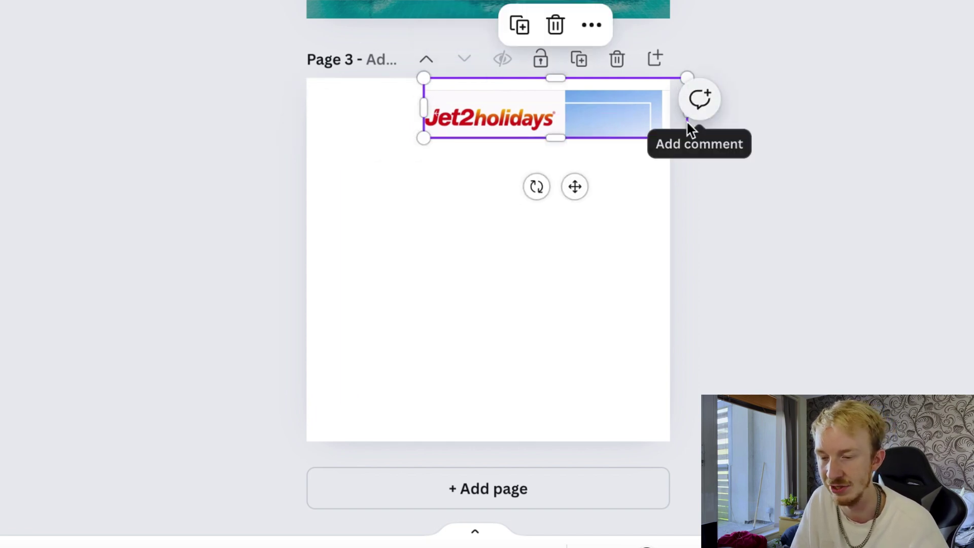
pyautogui.hotkey('ctrl', '+')
pyautogui.moveTo(822, 95); pyautogui.dragTo(606, 91)
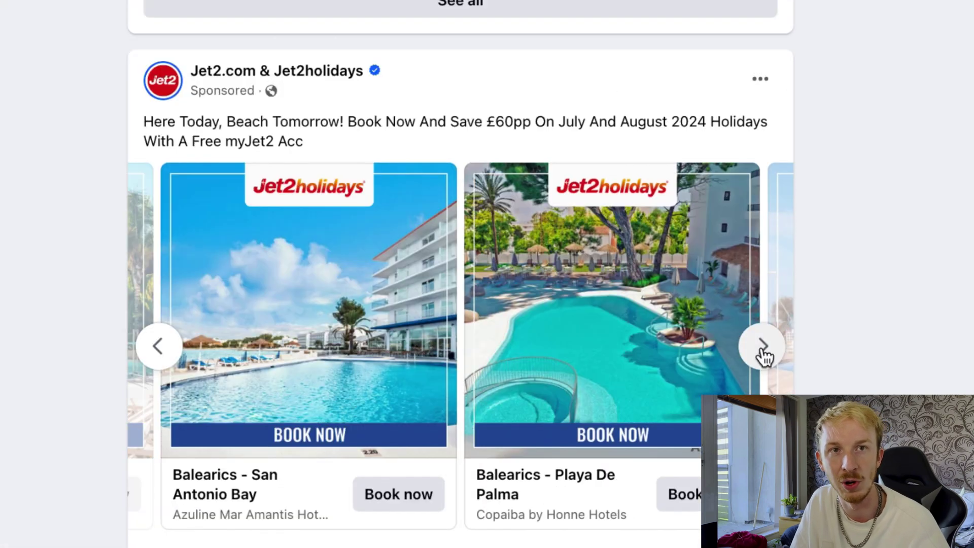
# - Switch to Facebook and browse through the cards of the sponsored Jet2holidays carousel ad for reference
pyautogui.click(762, 347)
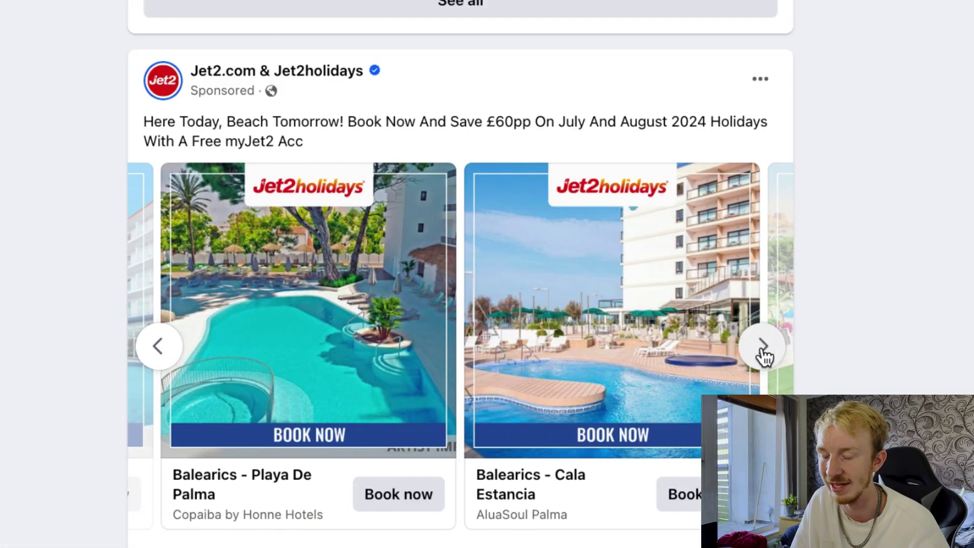
pyautogui.click(763, 347)
pyautogui.click(762, 347)
pyautogui.click(762, 347)
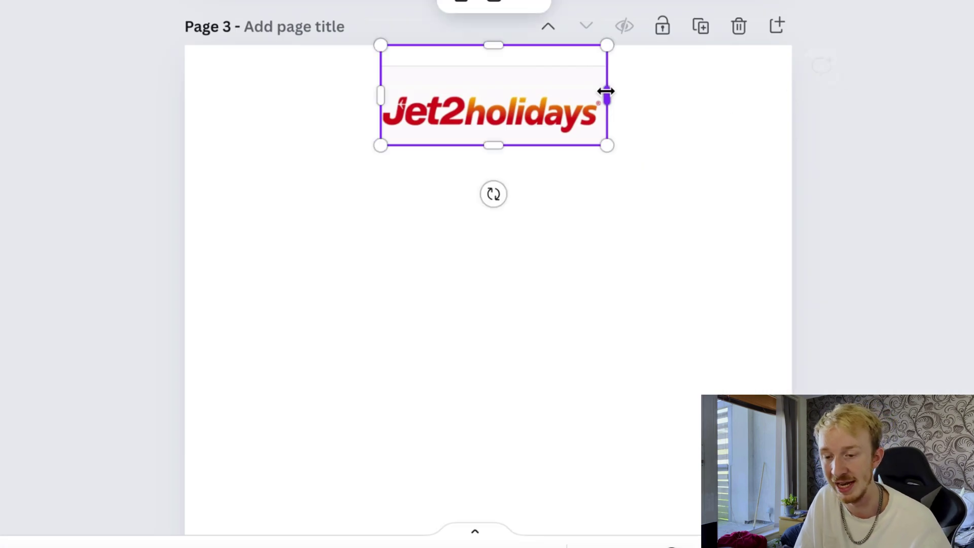
# - Trim the empty strip above the Jet2holidays logo and centre the logo at the top edge of page 3
pyautogui.moveTo(491, 46); pyautogui.dragTo(489, 81)
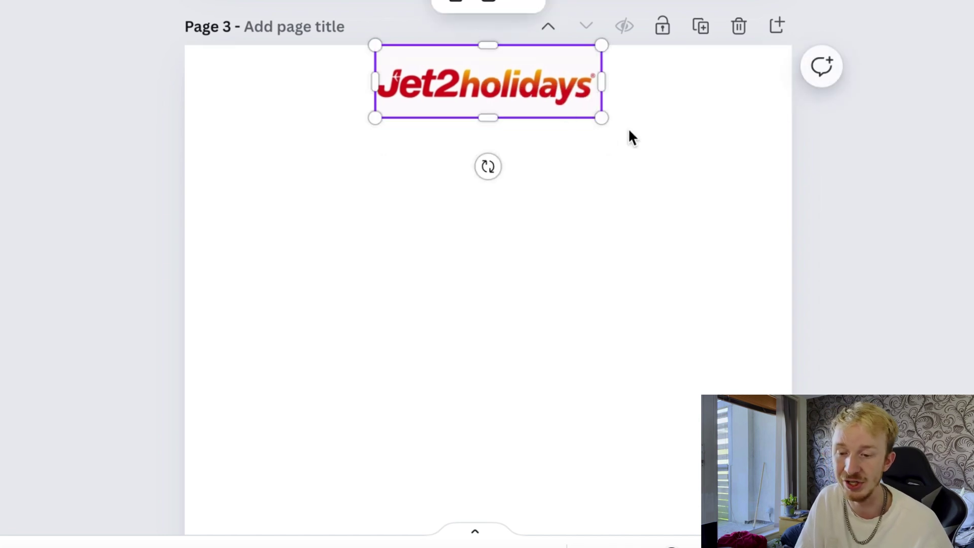
pyautogui.click(653, 147)
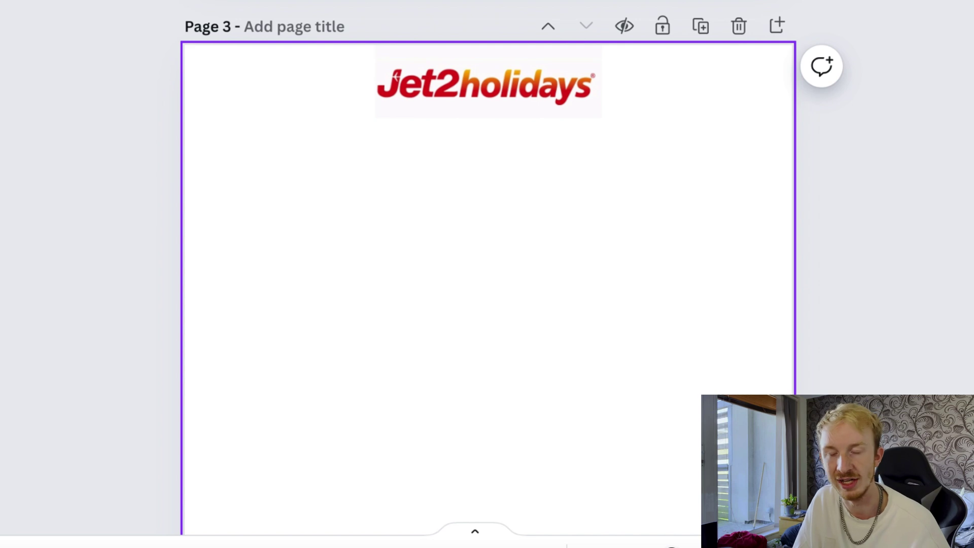
# - Add a square to page 3 and fill it with the off-white colour of the logo's background
pyautogui.press('r')
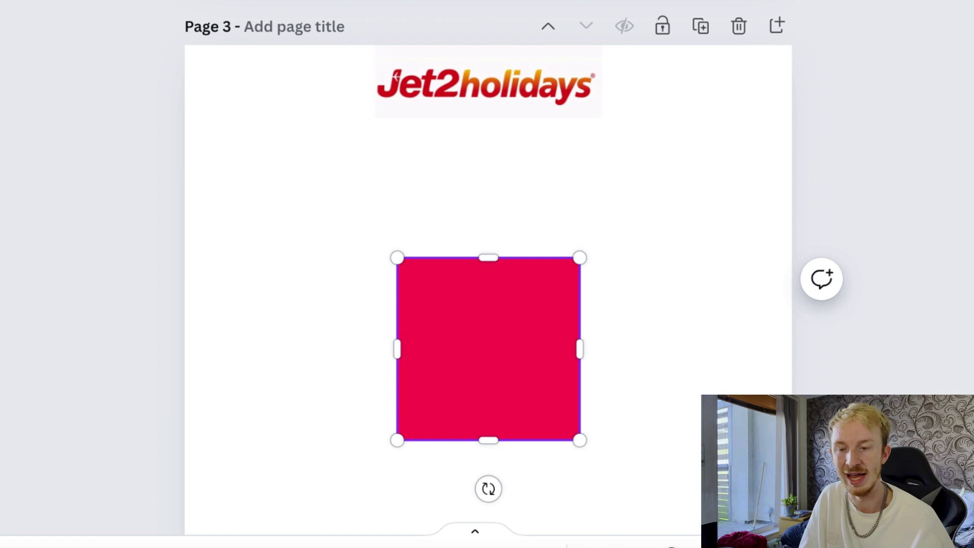
pyautogui.click(480, 102)
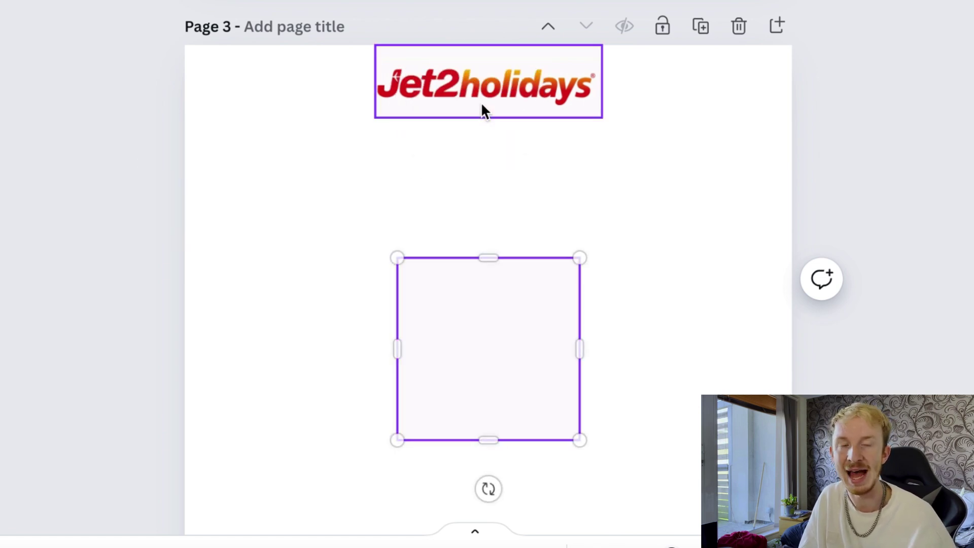
pyautogui.doubleClick(496, 352)
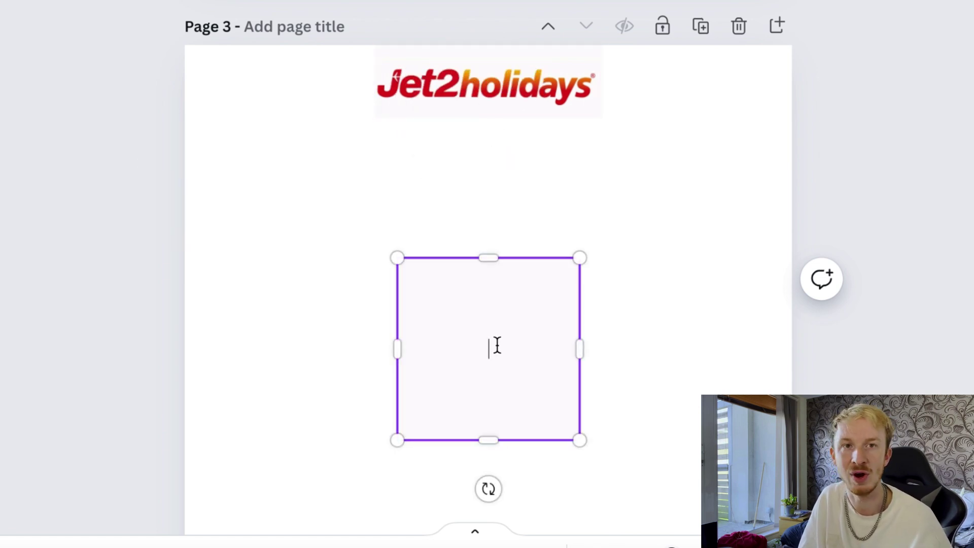
pyautogui.click(571, 218)
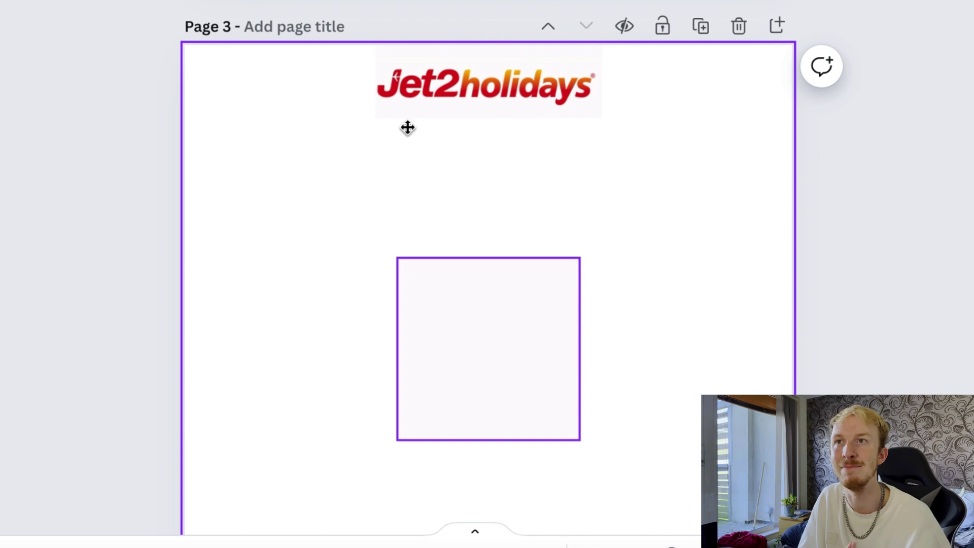
# - Move and resize the off-white square into a wide plate over the logo area at the page's top edge
pyautogui.moveTo(408, 140); pyautogui.dragTo(406, 111)
pyautogui.moveTo(511, 117); pyautogui.dragTo(619, 120)
pyautogui.moveTo(469, 211); pyautogui.dragTo(470, 125)
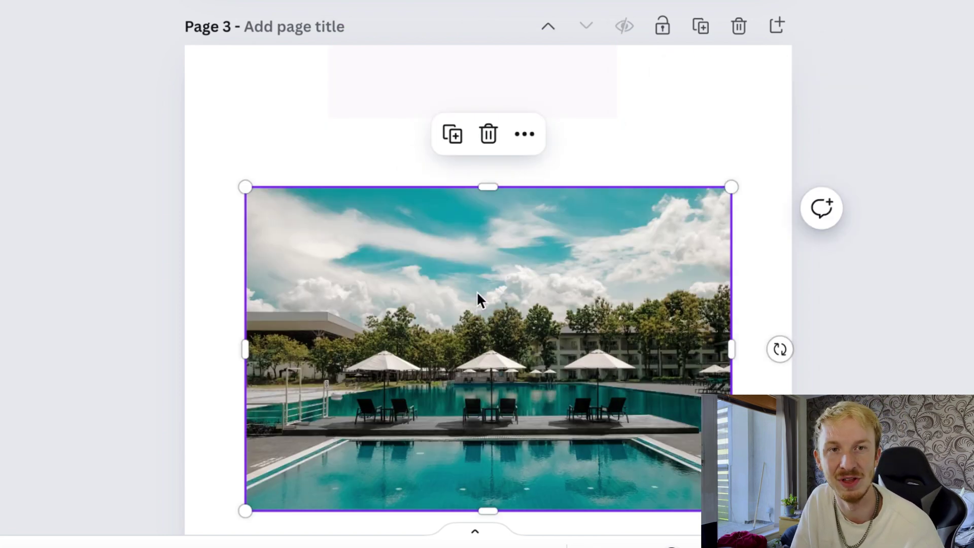
# - Set the hotel pool photo with the parasols as the background of page 3
pyautogui.rightClick(477, 294)
pyautogui.click(587, 498)
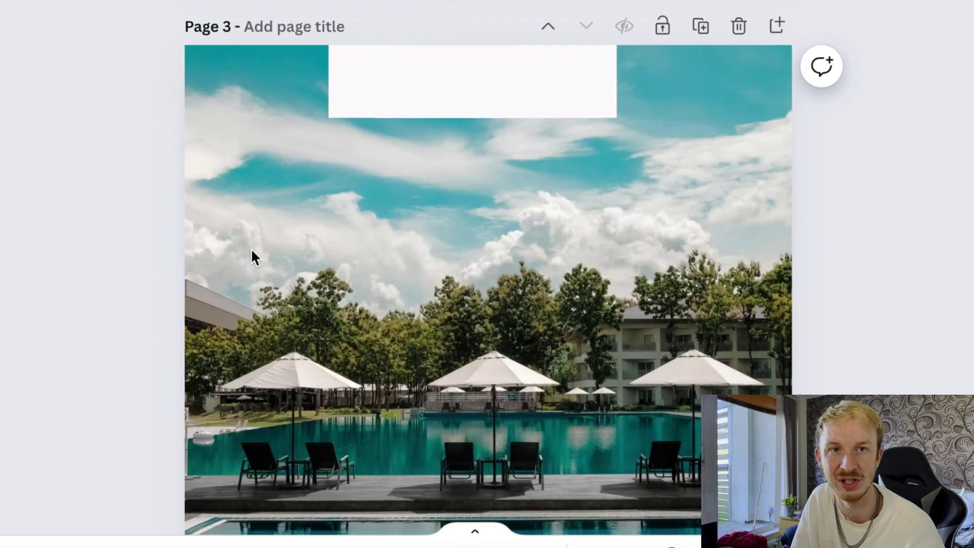
# - Narrow the off-white plate so it sits centred behind the Jet2holidays logo, and round its corners
pyautogui.scroll(-2, 251, 248)
pyautogui.click(493, 48)
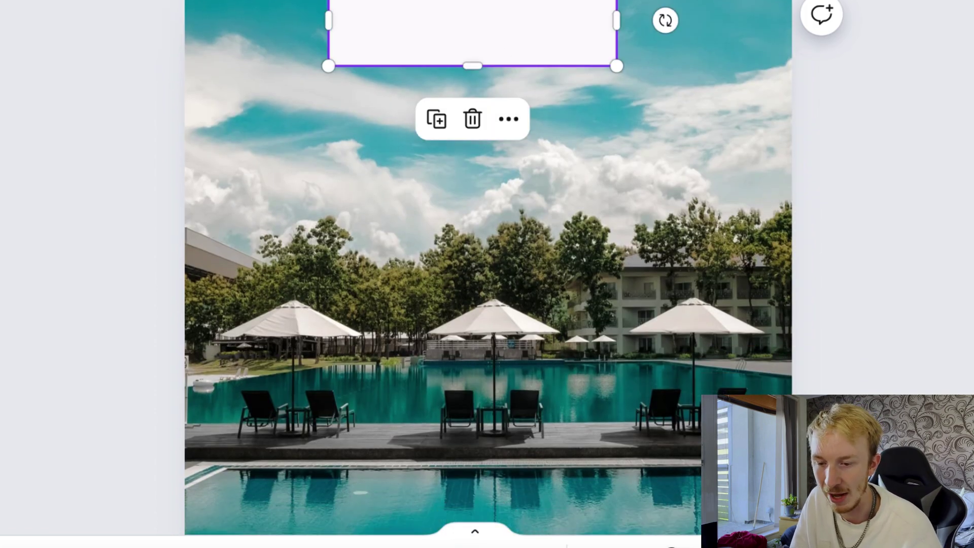
pyautogui.moveTo(331, 25); pyautogui.dragTo(362, 29)
pyautogui.click(127, 1)
pyautogui.moveTo(120, 137); pyautogui.dragTo(139, 137)
pyautogui.moveTo(208, 144); pyautogui.dragTo(178, 137)
pyautogui.press('Escape')
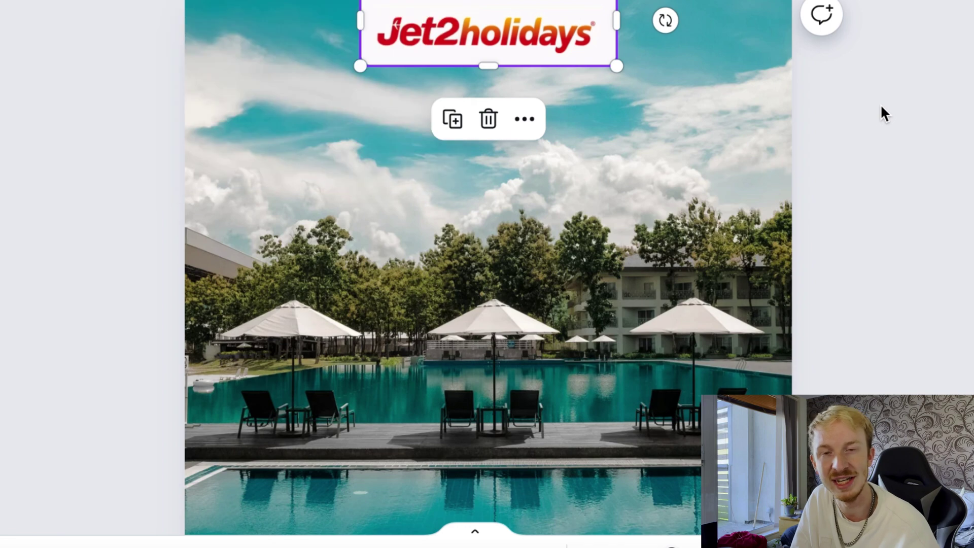
pyautogui.click(913, 103)
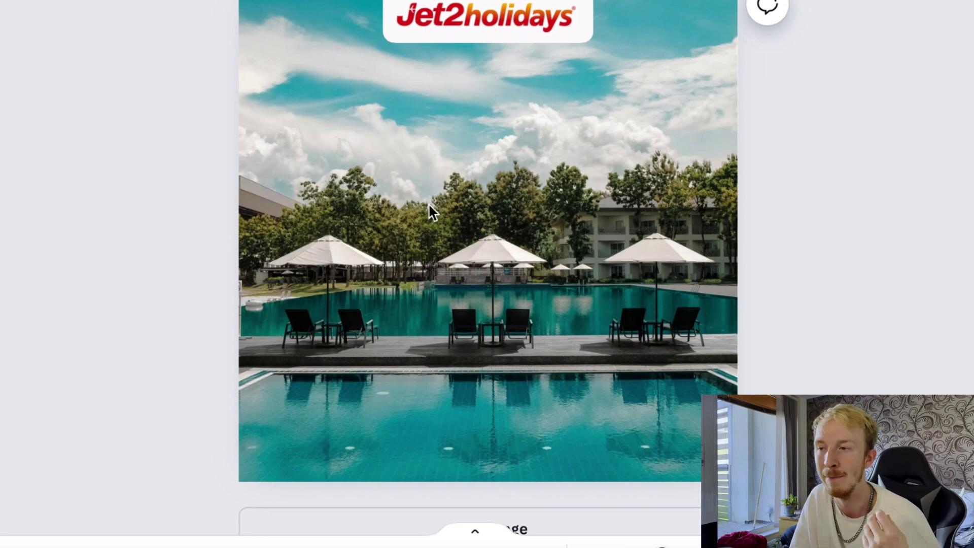
# - Add a rounded off-white rectangle over the middle of the photo and reshape it into a wide, low search bar
pyautogui.hotkey('ctrl', 'v')
pyautogui.press('Return')
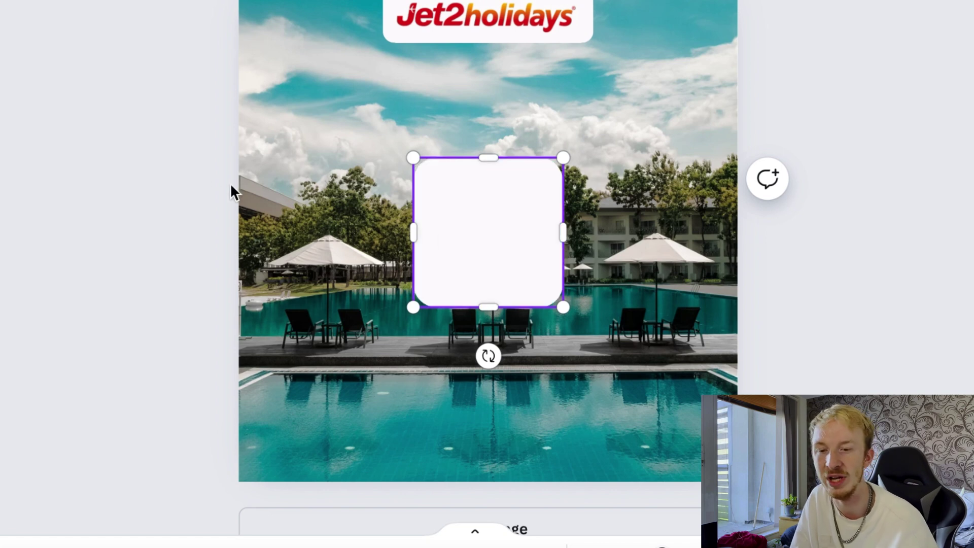
pyautogui.moveTo(416, 232); pyautogui.dragTo(338, 232)
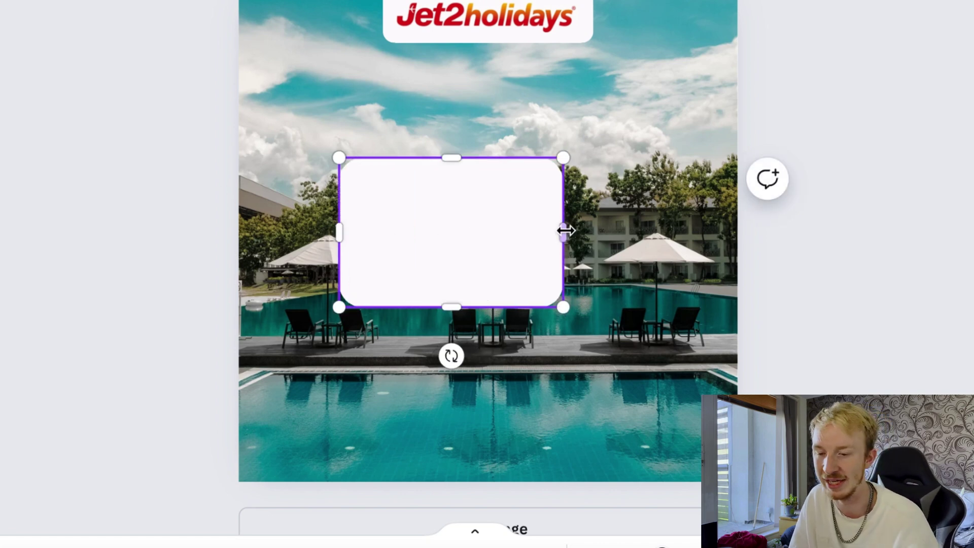
pyautogui.moveTo(563, 232); pyautogui.dragTo(632, 232)
pyautogui.moveTo(481, 160); pyautogui.dragTo(485, 267)
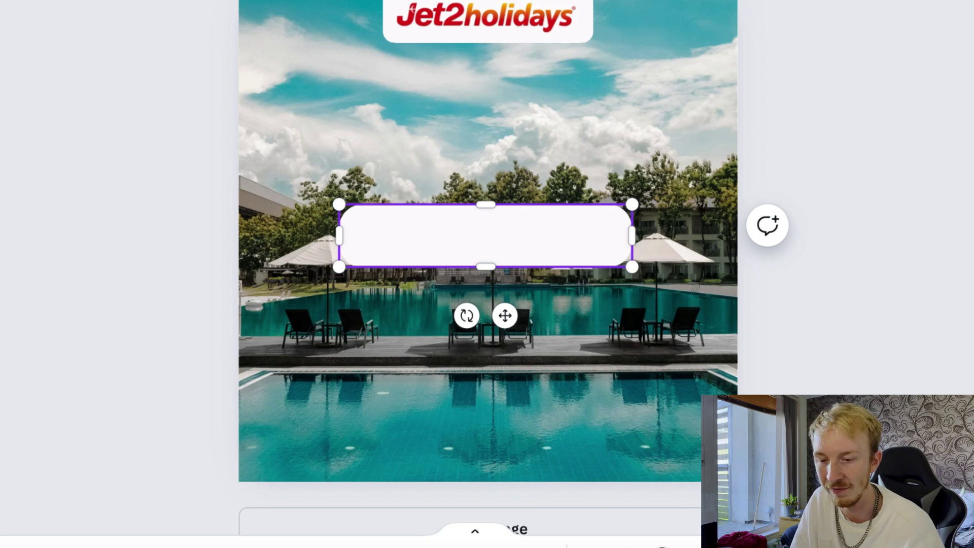
# - Add a red magnifying glass graphic and place it inside the left end of the search bar
pyautogui.scroll(1, 381, 279)
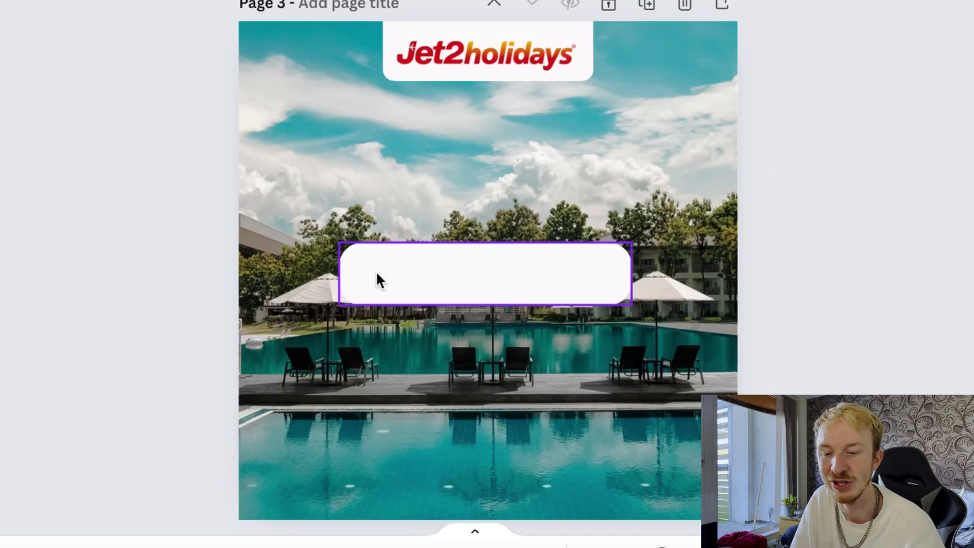
pyautogui.hotkey('ctrl', 'v')
pyautogui.moveTo(348, 231); pyautogui.dragTo(366, 276)
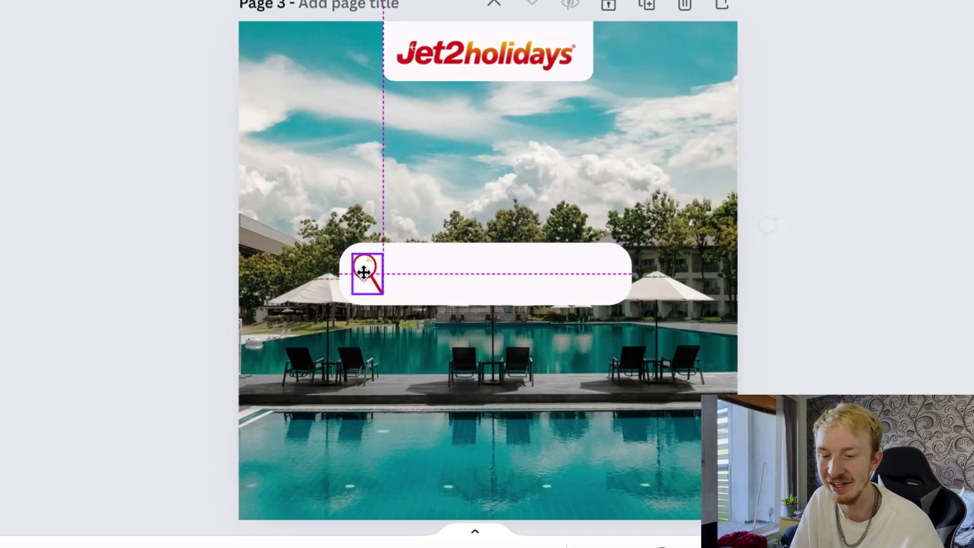
# - Add a soft shadow graphic and align it with the search bar
pyautogui.scroll(-2, 292, 189)
pyautogui.click(291, 188)
pyautogui.click(289, 183)
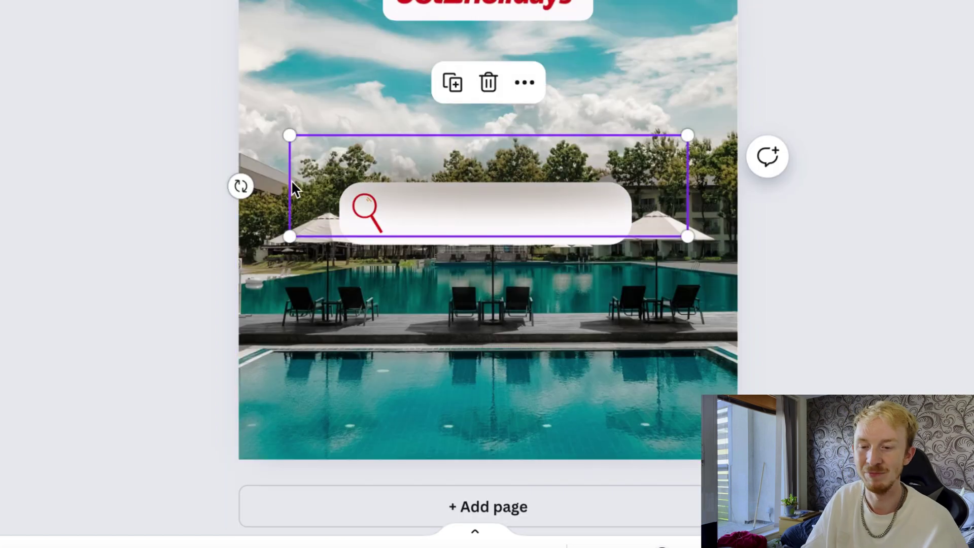
pyautogui.moveTo(420, 191); pyautogui.dragTo(421, 214)
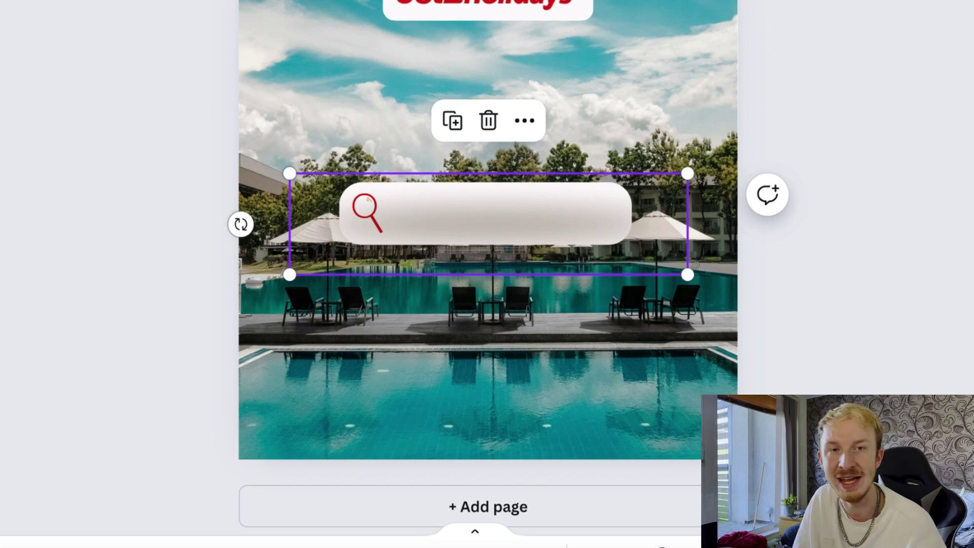
pyautogui.click(150, 258)
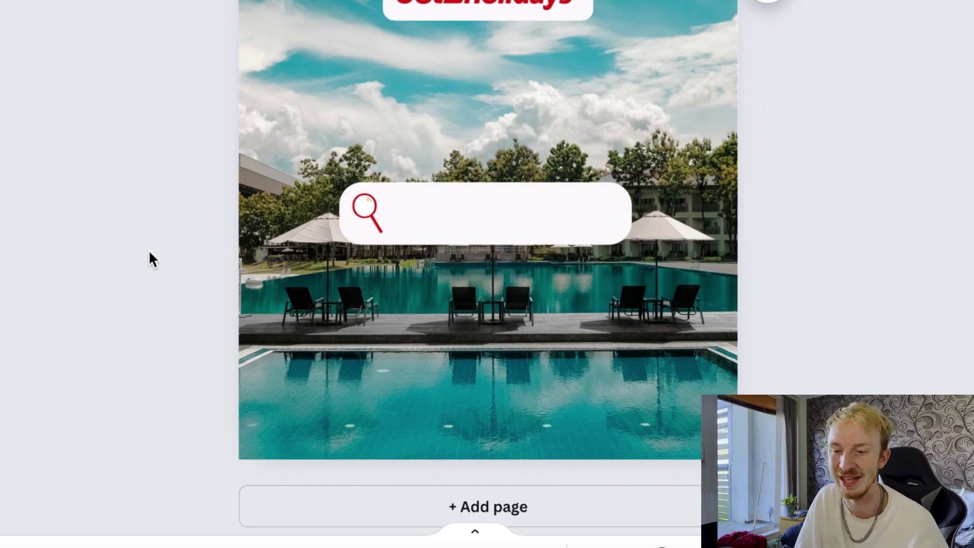
# - Add the text "hotel tomorrow night near me" inside the search bar beside the magnifying glass
pyautogui.click(467, 224)
pyautogui.click(473, 215)
pyautogui.moveTo(435, 158); pyautogui.dragTo(441, 208)
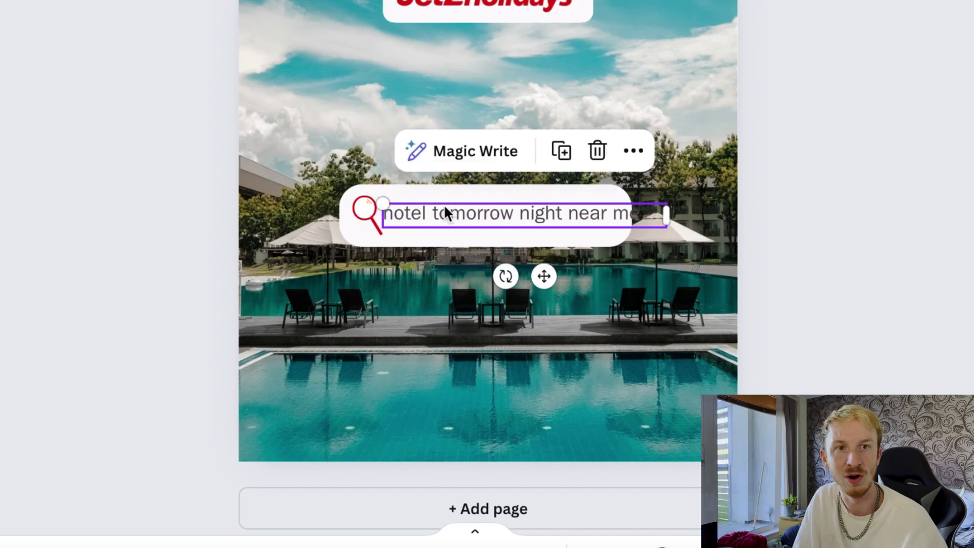
# - Widen the search bar to the right so it holds the whole search phrase
pyautogui.click(604, 237)
pyautogui.moveTo(633, 214); pyautogui.dragTo(665, 216)
pyautogui.moveTo(530, 220); pyautogui.dragTo(526, 217)
pyautogui.click(526, 214)
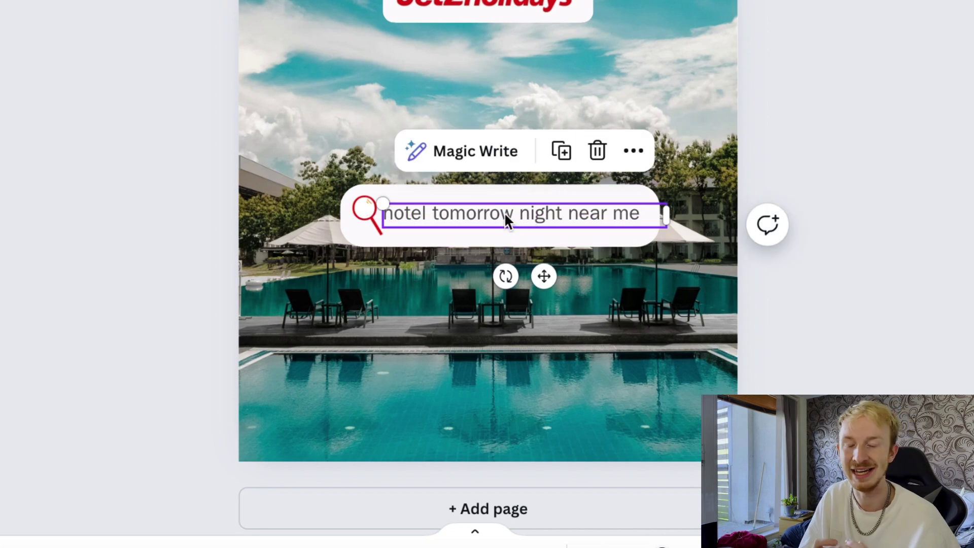
# - Move the search phrase slightly to the right, away from the magnifying glass
pyautogui.click(504, 212)
pyautogui.click(827, 175)
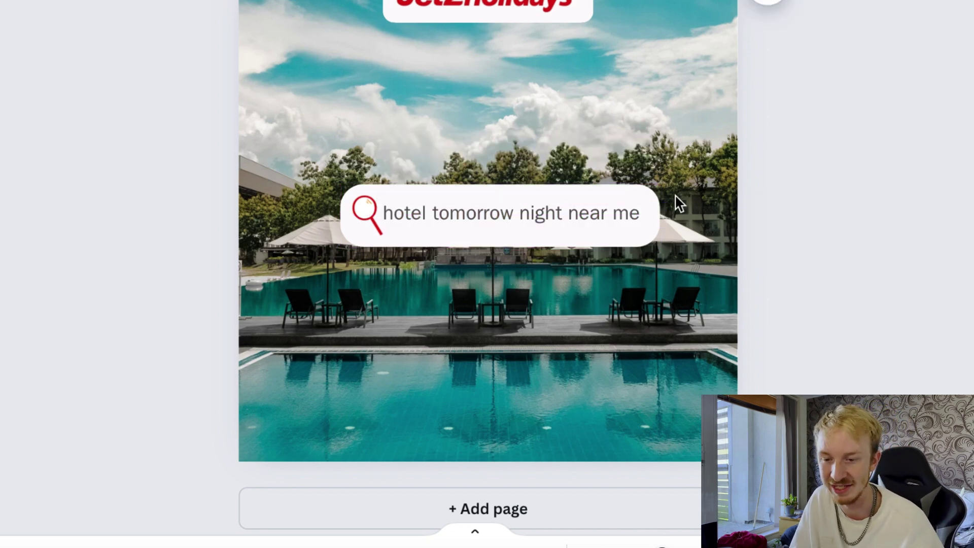
pyautogui.click(546, 215)
pyautogui.moveTo(544, 275); pyautogui.dragTo(553, 274)
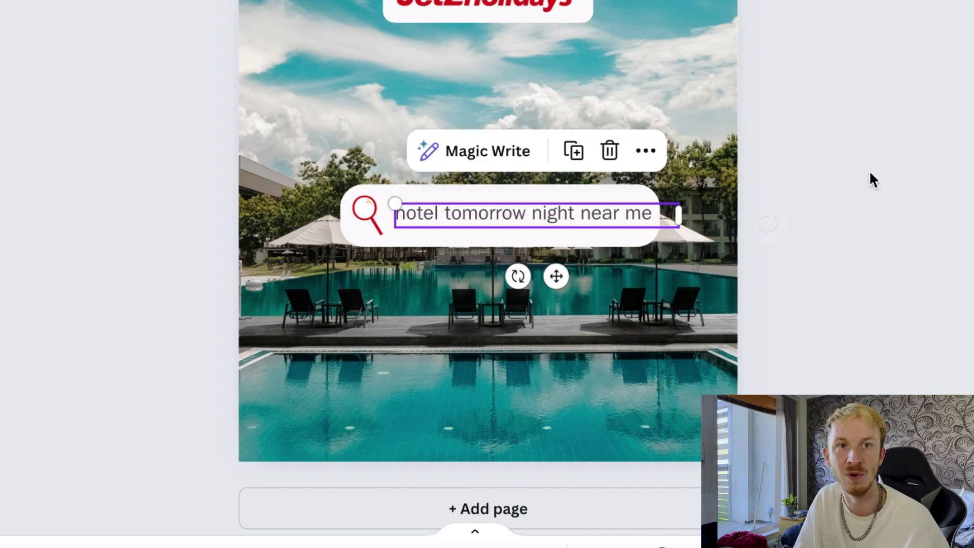
pyautogui.click(871, 174)
pyautogui.scroll(1, 869, 170)
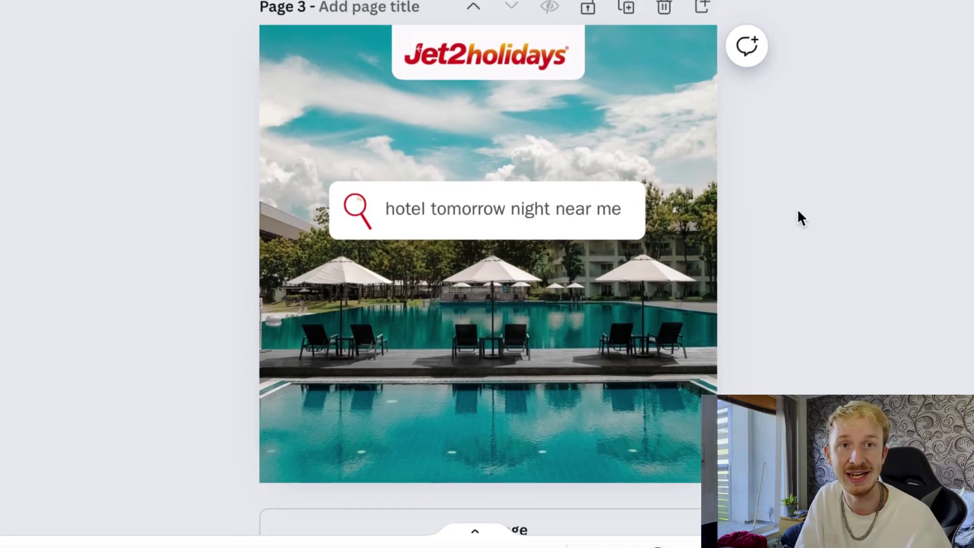
pyautogui.scroll(1, 799, 218)
pyautogui.click(602, 245)
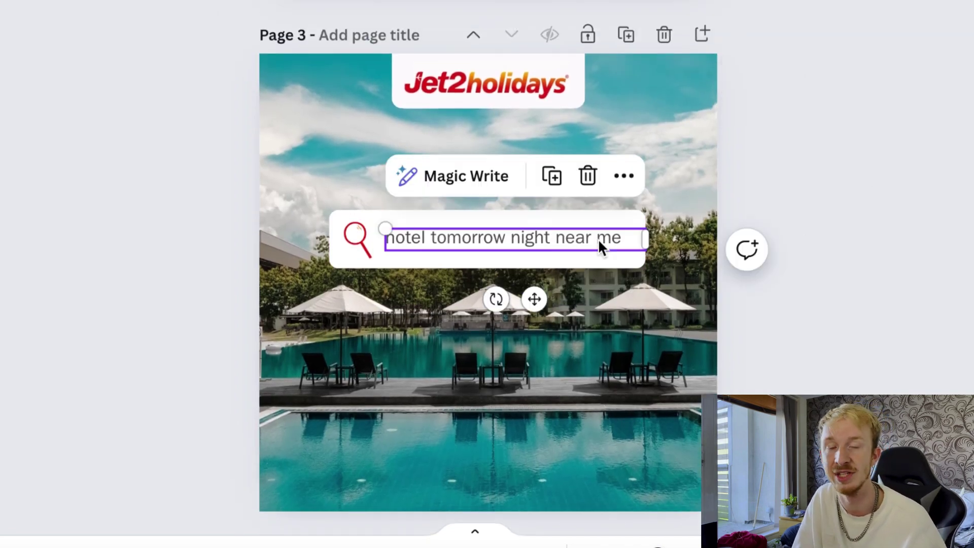
pyautogui.press('Delete')
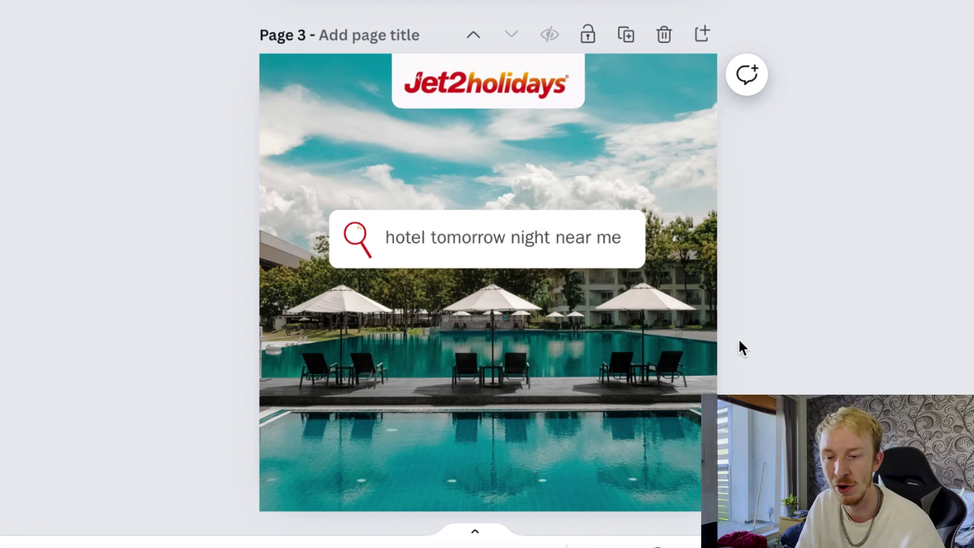
# - Add a white rounded bar about 717 px wide across the pool water, running off the ad's left edge
pyautogui.scroll(-2, 738, 338)
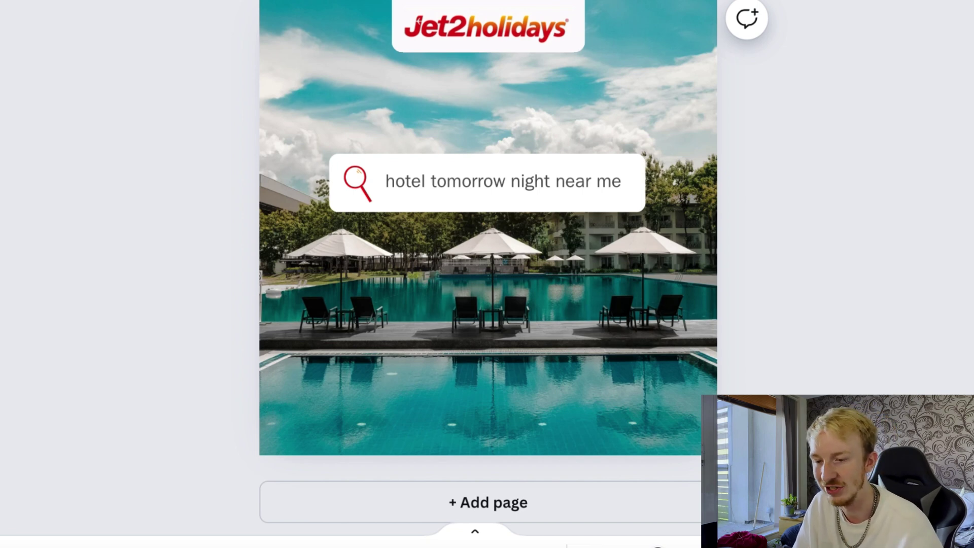
pyautogui.press('r')
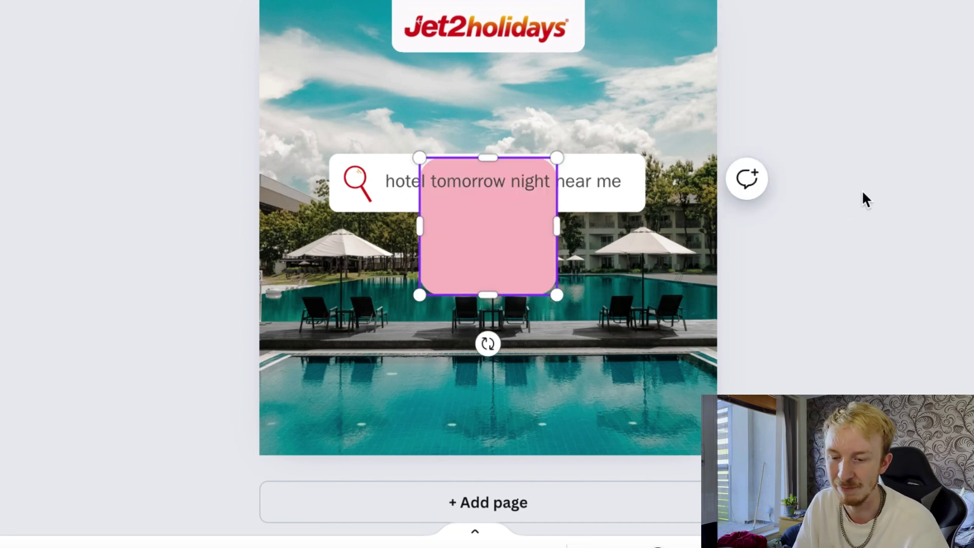
pyautogui.click(807, 217)
pyautogui.click(487, 292)
pyautogui.moveTo(487, 291); pyautogui.dragTo(305, 385)
pyautogui.moveTo(303, 305); pyautogui.dragTo(300, 374)
pyautogui.moveTo(374, 406); pyautogui.dragTo(565, 392)
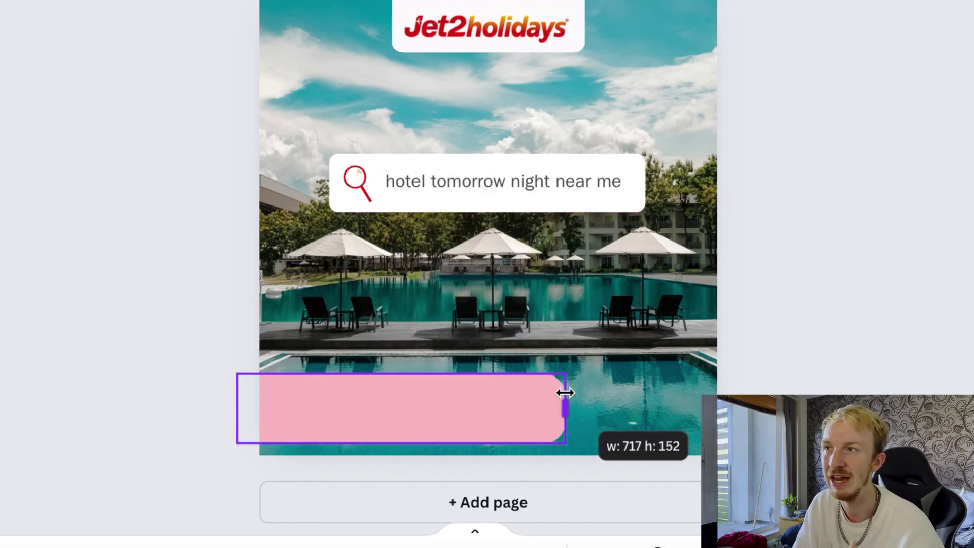
pyautogui.moveTo(394, 442); pyautogui.dragTo(394, 428)
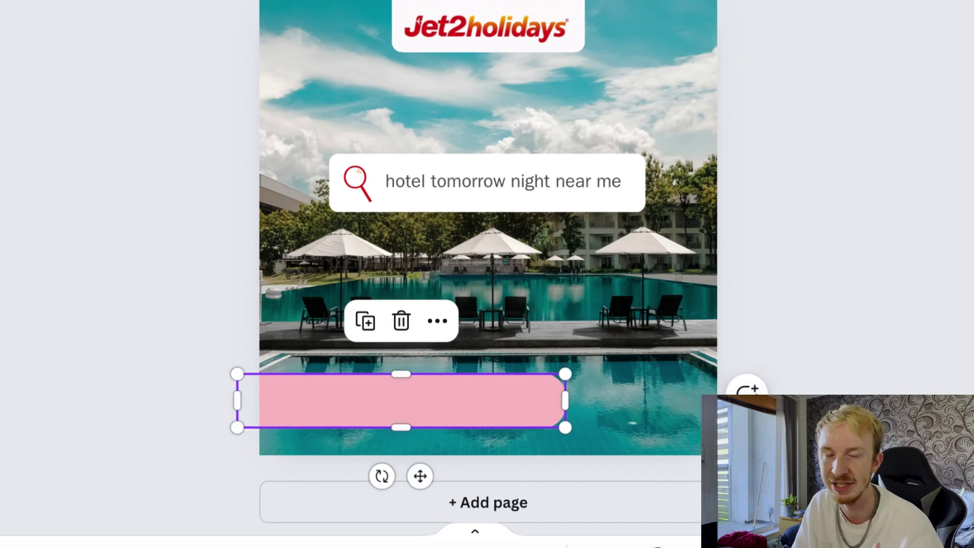
pyautogui.click(66, 247)
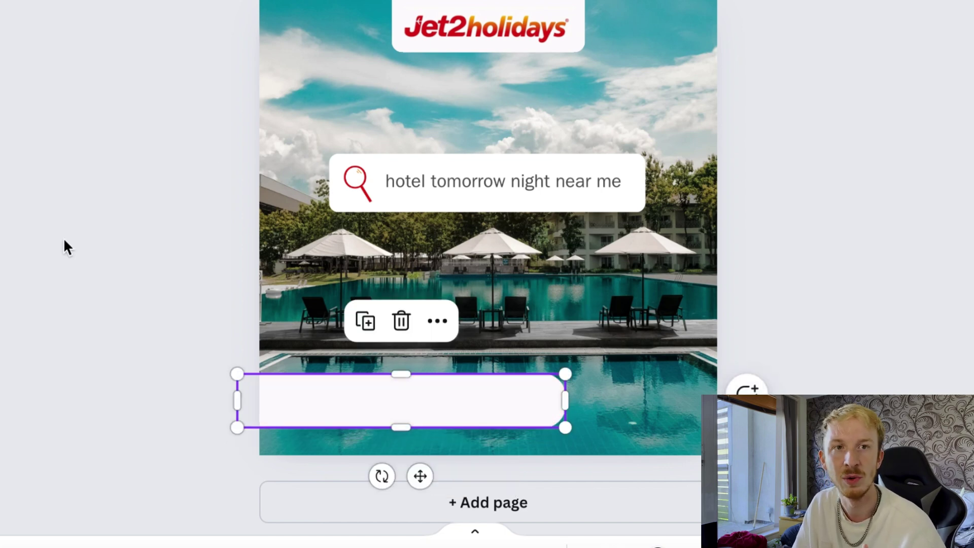
pyautogui.click(90, 249)
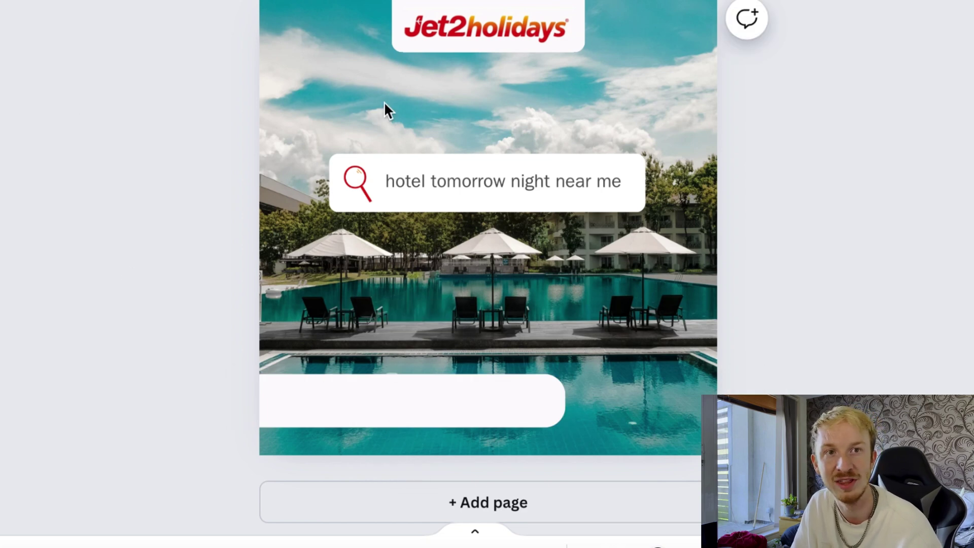
# - Add the text "Save £60pp" over the white bar and widen its box to about 711 px so it fits one line
pyautogui.press('t')
pyautogui.click(937, 167)
pyautogui.moveTo(517, 228); pyautogui.dragTo(345, 405)
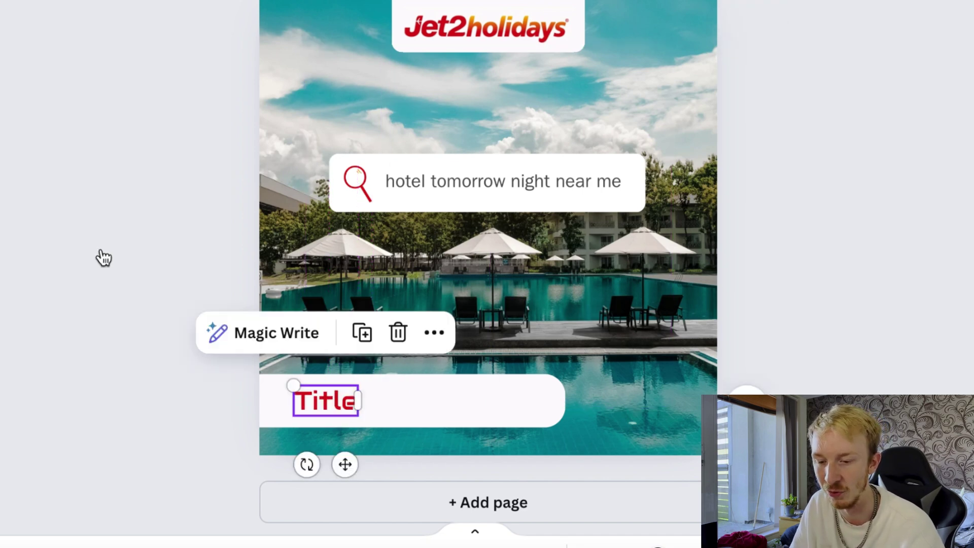
pyautogui.doubleClick(325, 396)
pyautogui.scroll(-1, 338, 414)
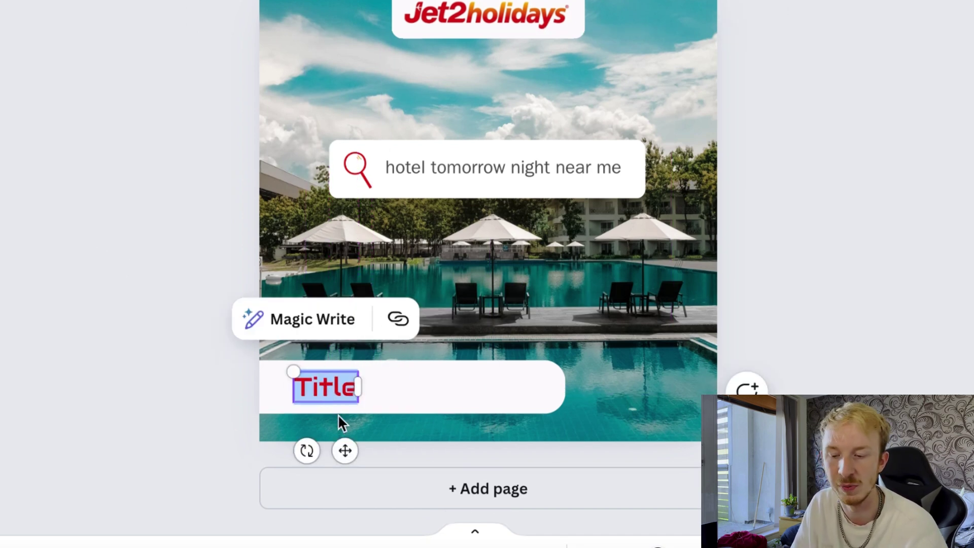
pyautogui.write('Save £60pp')
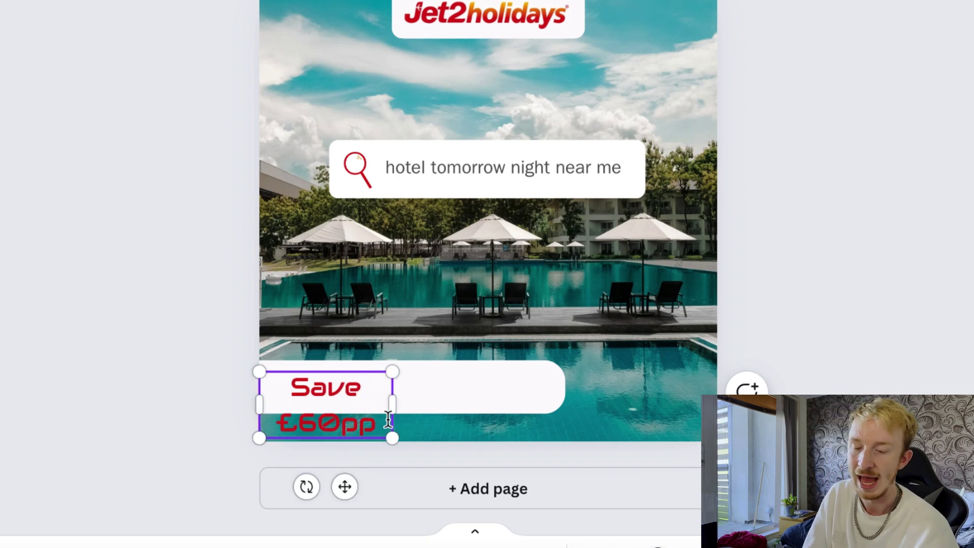
pyautogui.moveTo(392, 404); pyautogui.dragTo(586, 401)
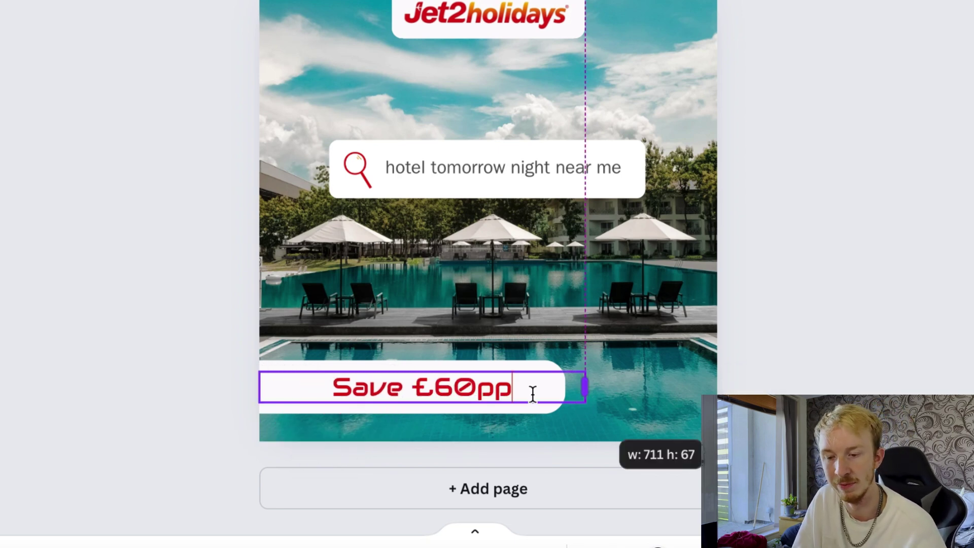
# - Extend the offer text to "Save £60pp With myJet2" and widen its box to keep it on one line
pyautogui.scroll(1, 542, 387)
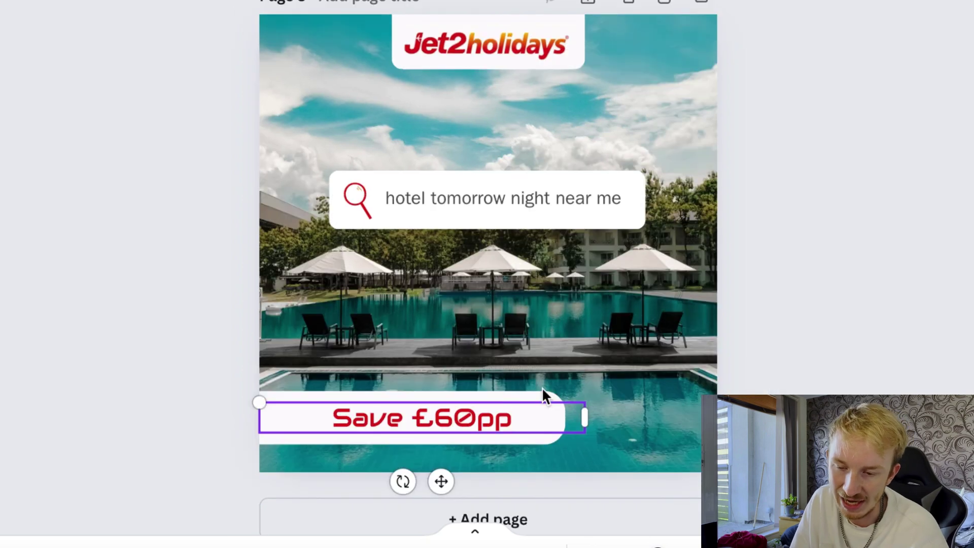
pyautogui.write('With myJet2')
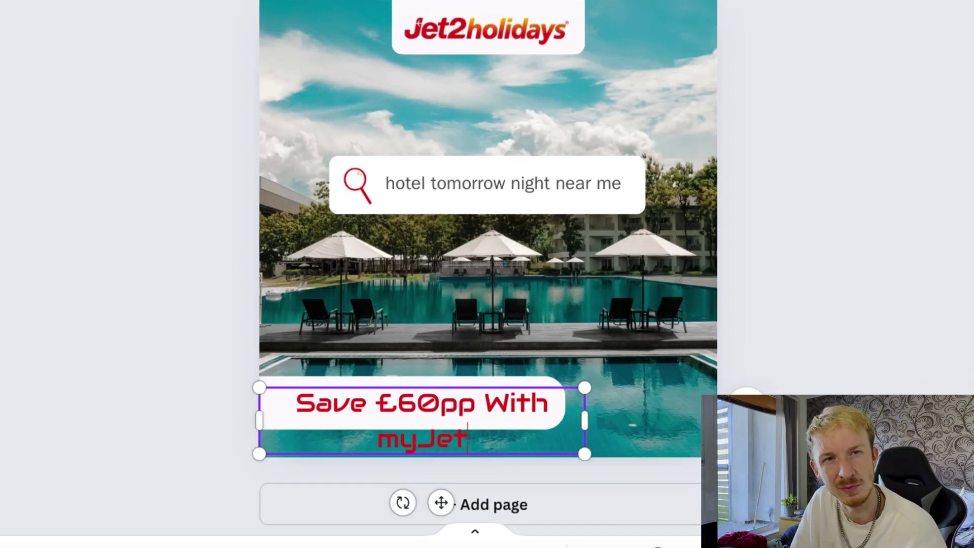
pyautogui.moveTo(586, 422); pyautogui.dragTo(645, 406)
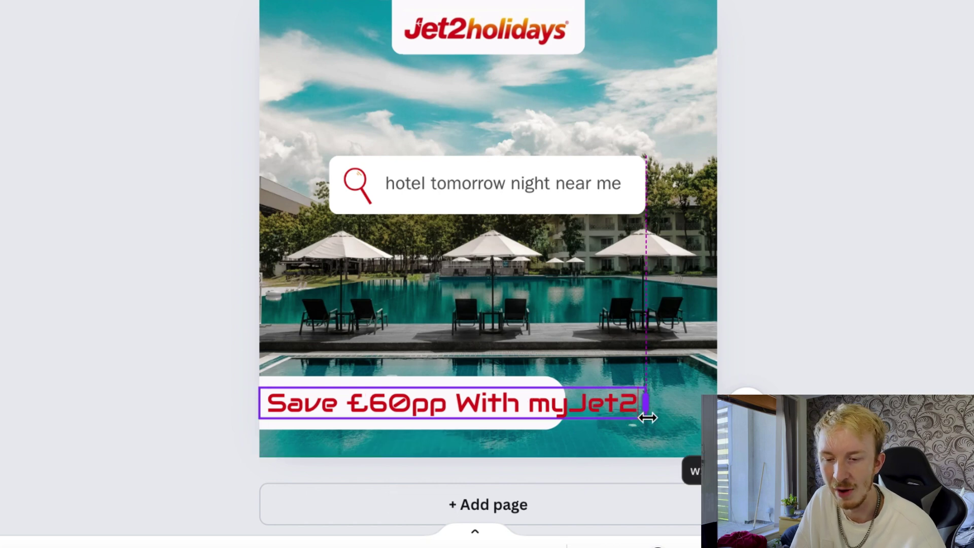
# - Make the white bar slightly wider and slimmer, and give the offer text the plain sans-serif font of the search phrase
pyautogui.click(540, 381)
pyautogui.moveTo(567, 400); pyautogui.dragTo(583, 388)
pyautogui.keyDown('shift'); pyautogui.click(583, 405); pyautogui.keyUp('shift')
pyautogui.click(854, 266)
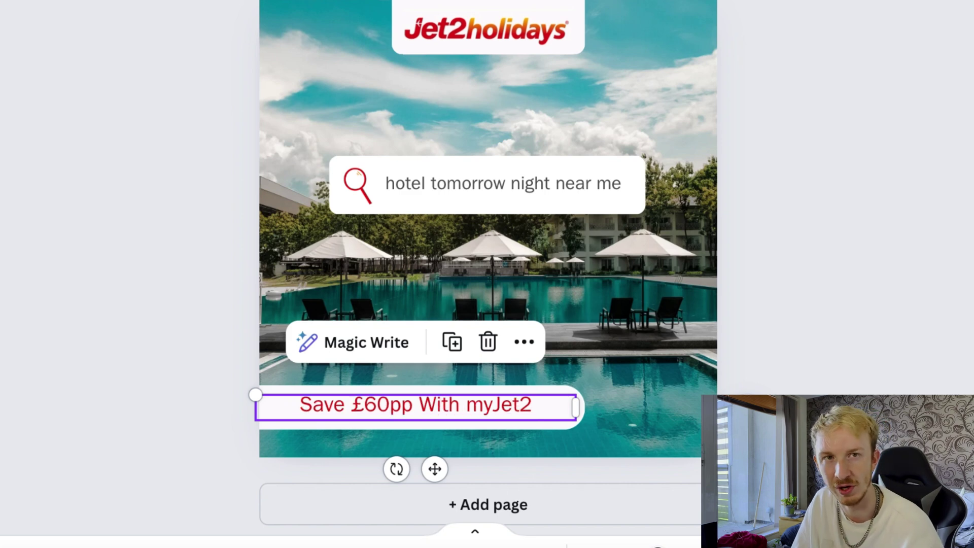
# - Make the offer text bold and italic, enlarge it to fill the white bar and centre it there
pyautogui.hotkey('ctrl', 'b')
pyautogui.hotkey('ctrl', 'i')
pyautogui.moveTo(256, 392); pyautogui.dragTo(208, 392)
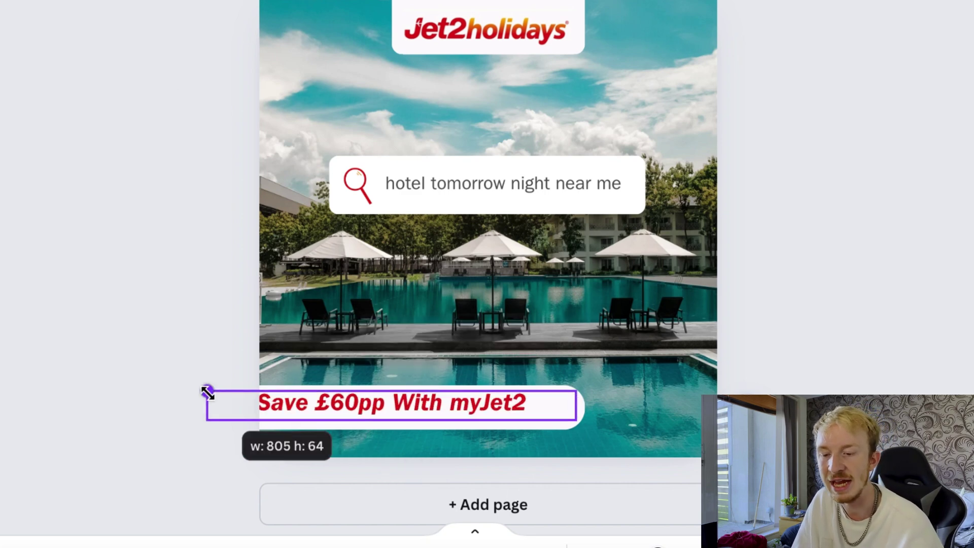
pyautogui.moveTo(578, 420); pyautogui.dragTo(603, 424)
pyautogui.moveTo(502, 406); pyautogui.dragTo(508, 410)
pyautogui.click(838, 310)
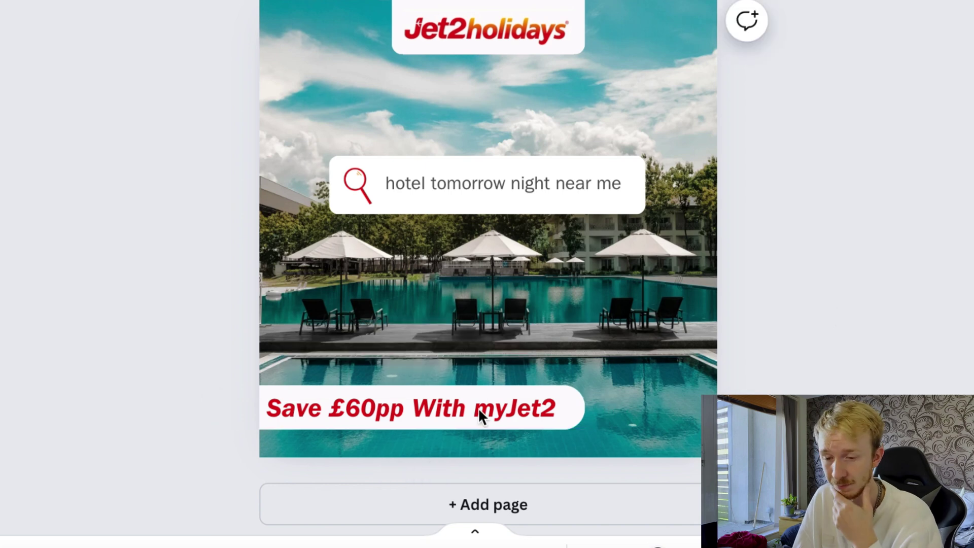
# - Trim the white bar's upper edge slightly so it sits closer around the offer text
pyautogui.click(411, 389)
pyautogui.moveTo(411, 389); pyautogui.dragTo(408, 389)
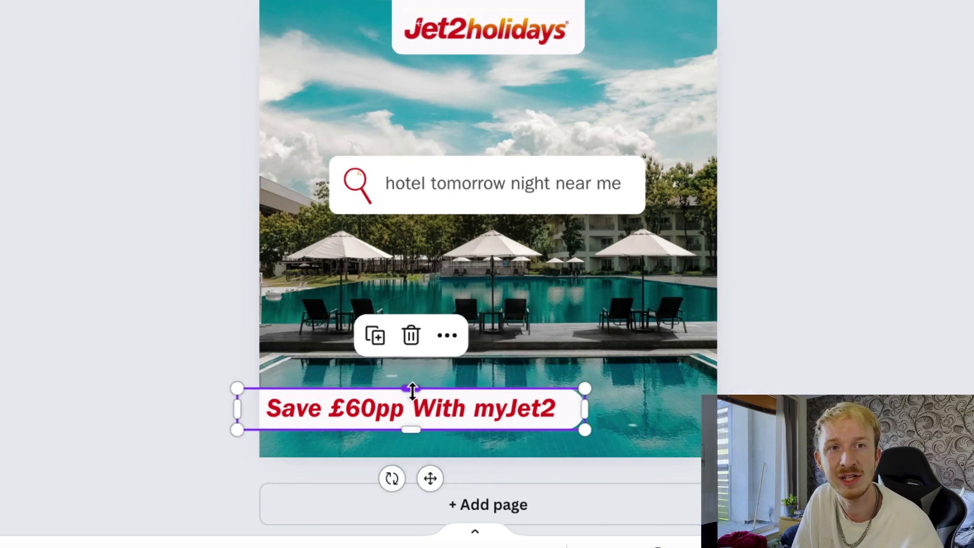
pyautogui.click(834, 297)
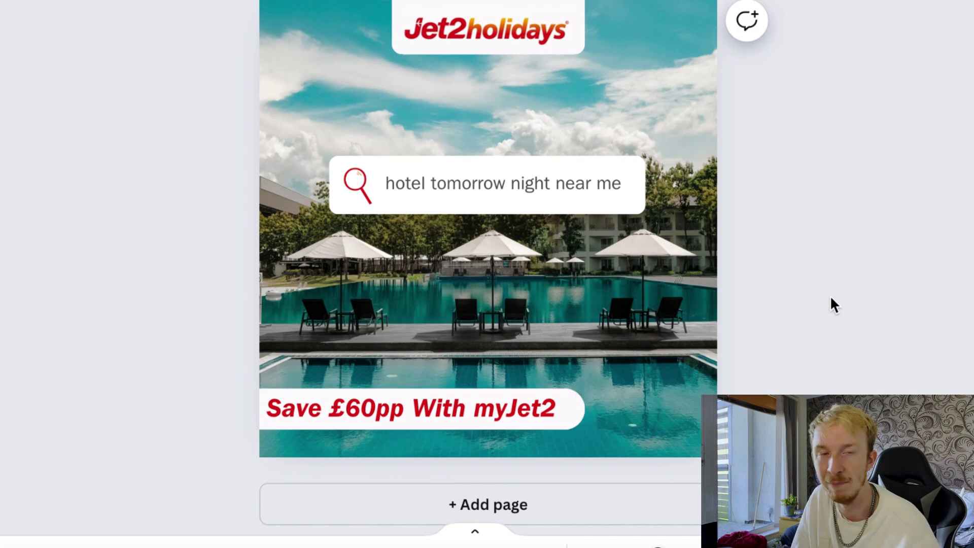
# - Move the original Jet2holidays ad screenshot to the left half of the comparison page
pyautogui.hotkey('ctrl', '-')
pyautogui.hotkey('ctrl', '-')
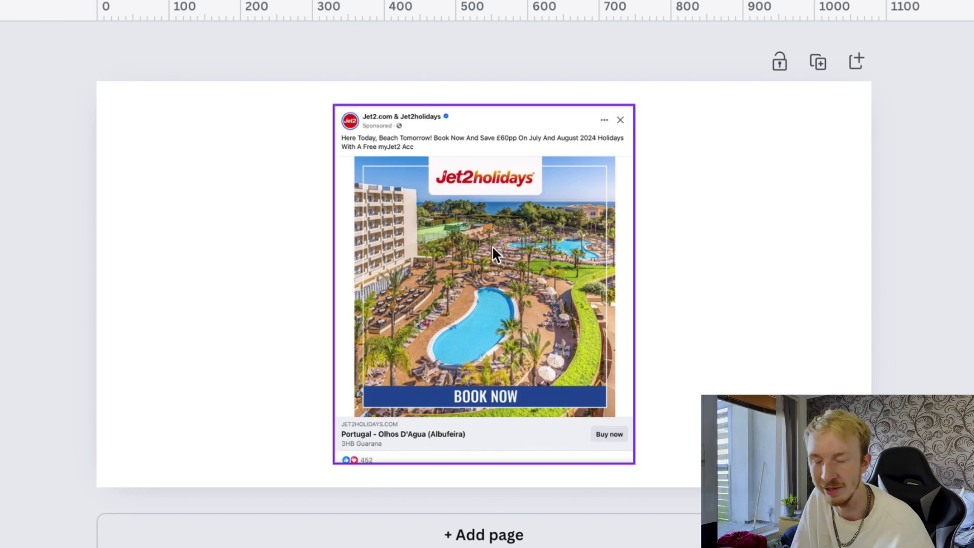
pyautogui.moveTo(492, 247); pyautogui.dragTo(280, 255)
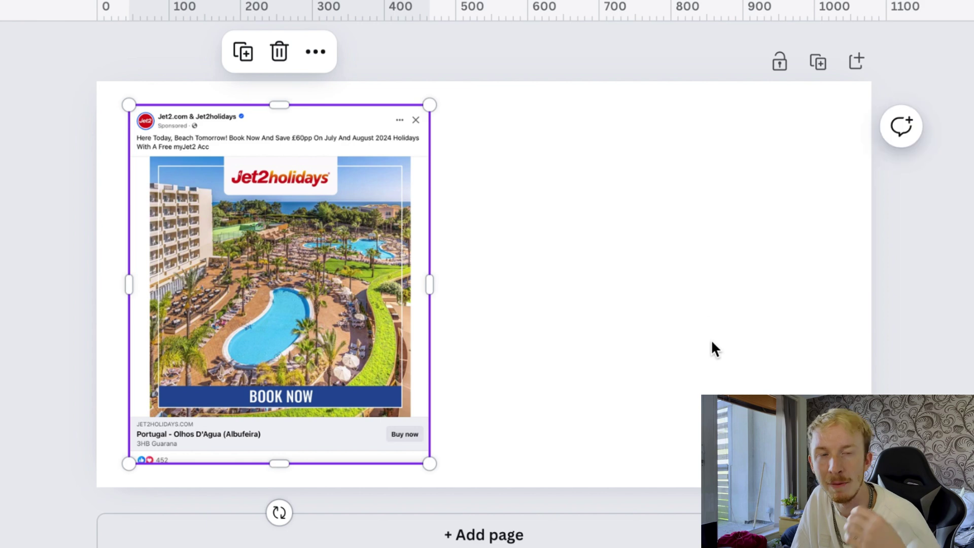
# - Paste the finished ad image onto the comparison page, enlarge it and place it beside the original ad
pyautogui.hotkey('ctrl', 'v')
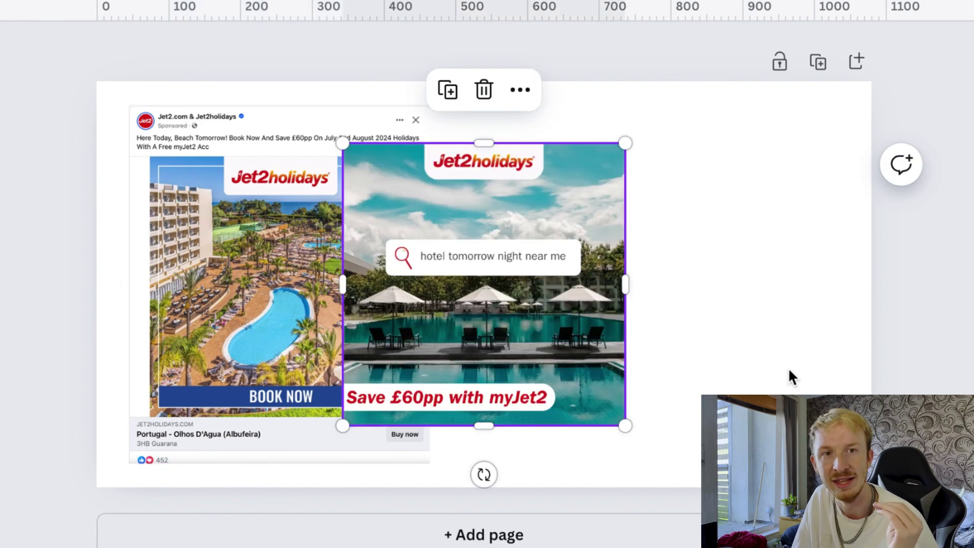
pyautogui.moveTo(531, 293); pyautogui.dragTo(642, 253)
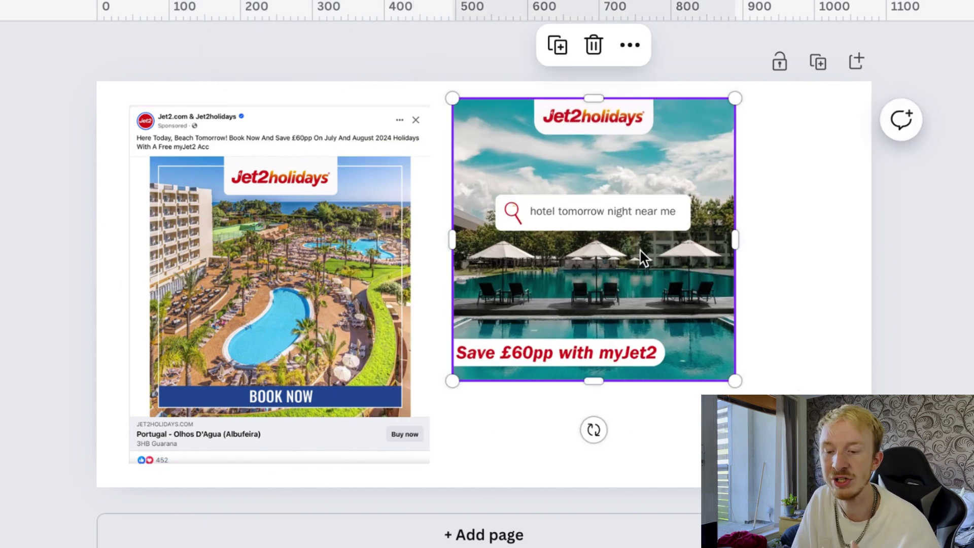
pyautogui.moveTo(735, 381); pyautogui.dragTo(802, 453)
pyautogui.moveTo(718, 330); pyautogui.dragTo(742, 326)
pyautogui.click(890, 303)
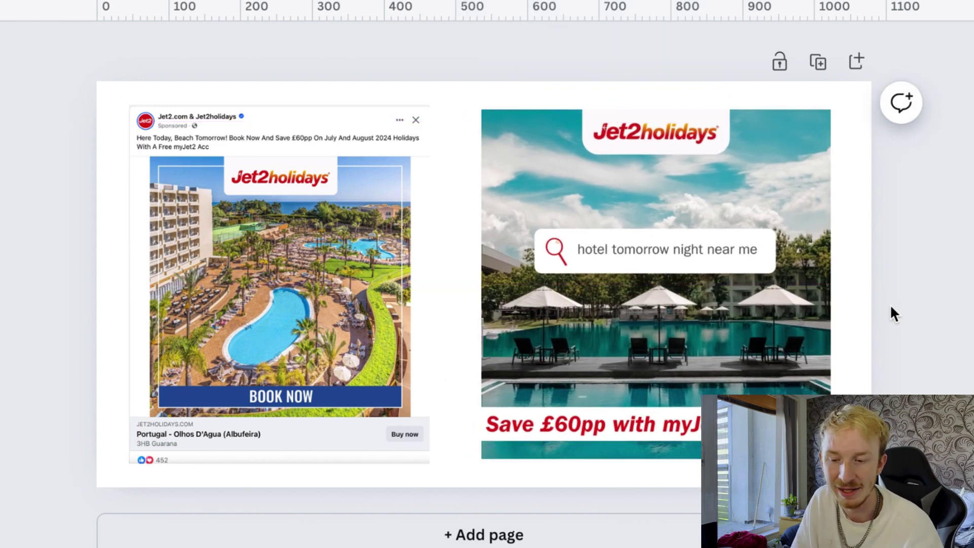
# - Duplicate the original ad screenshot and place the copy over the new ad image
pyautogui.click(641, 234)
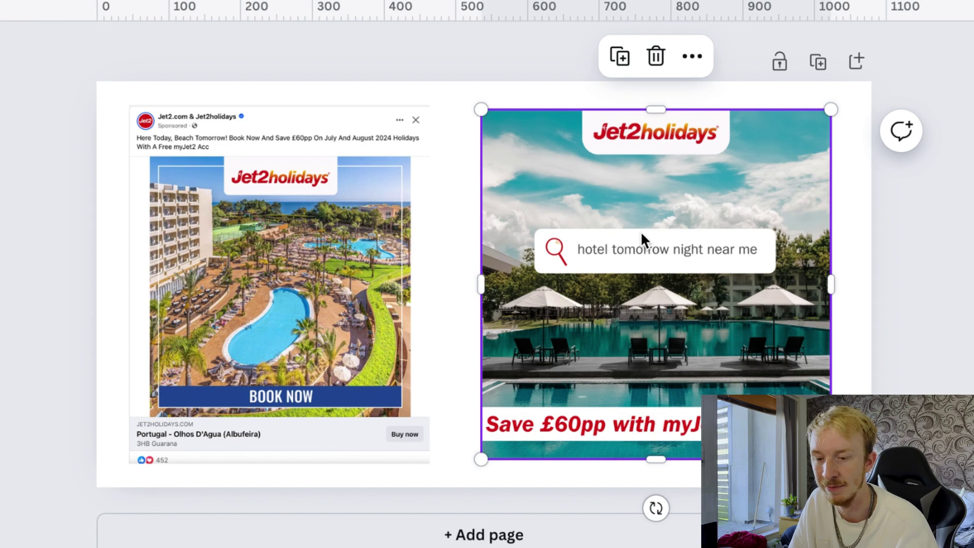
pyautogui.click(312, 200)
pyautogui.hotkey('ctrl', 'd')
pyautogui.moveTo(312, 199); pyautogui.dragTo(669, 183)
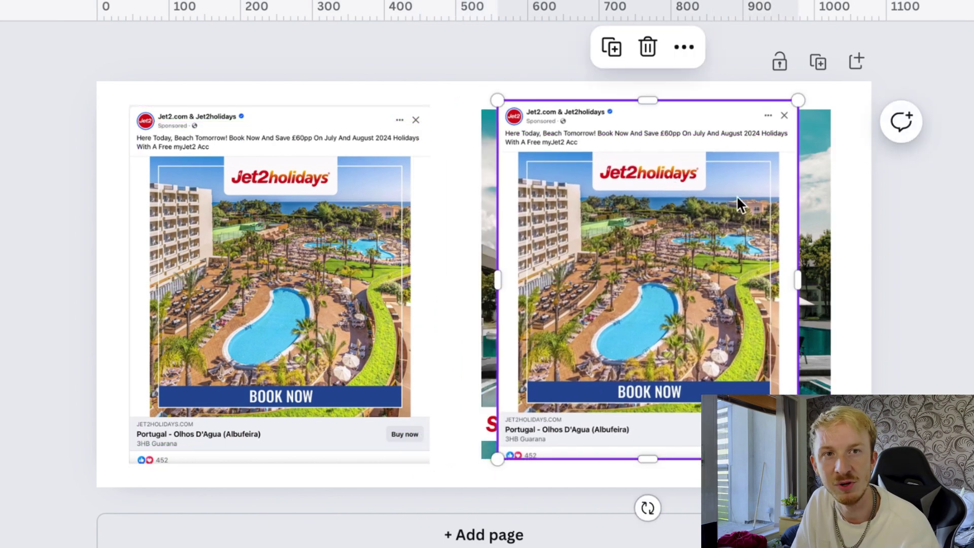
# - Bring the new ad image in front of the duplicated post and shrink it to cover the post's picture
pyautogui.click(816, 218)
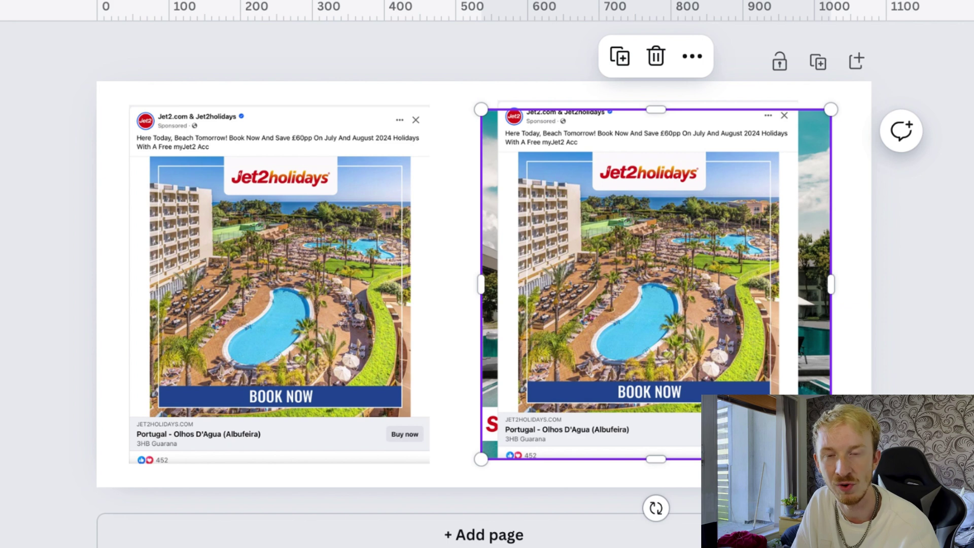
pyautogui.hotkey('ctrl', ']')
pyautogui.moveTo(481, 110); pyautogui.dragTo(516, 148)
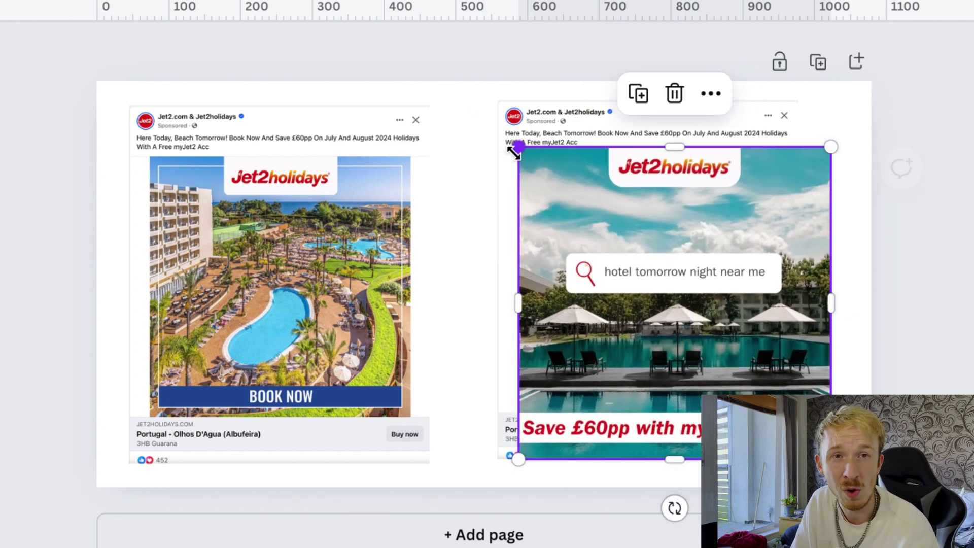
pyautogui.moveTo(831, 459); pyautogui.dragTo(782, 410)
pyautogui.click(884, 343)
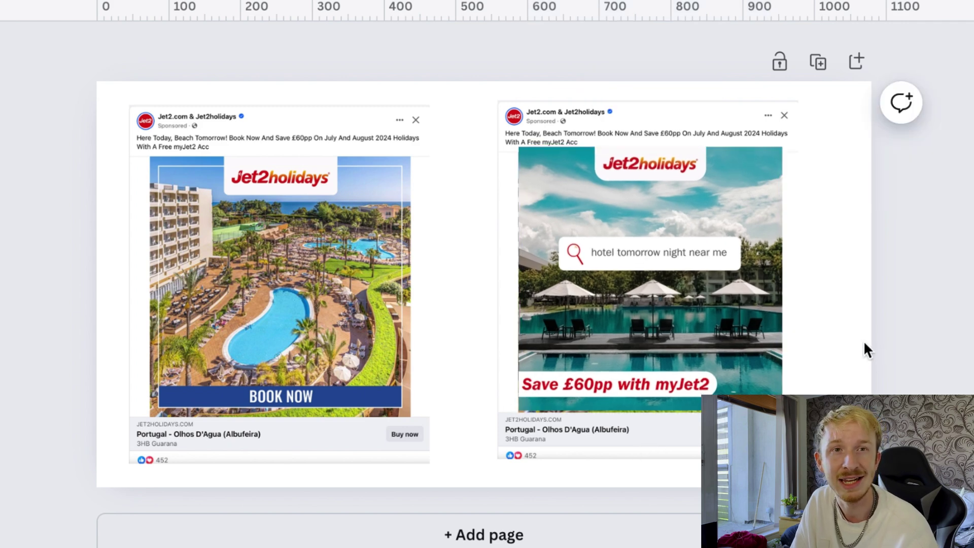
# - Nudge the new ad image slightly down and to the left to align it within the duplicated post
pyautogui.click(711, 322)
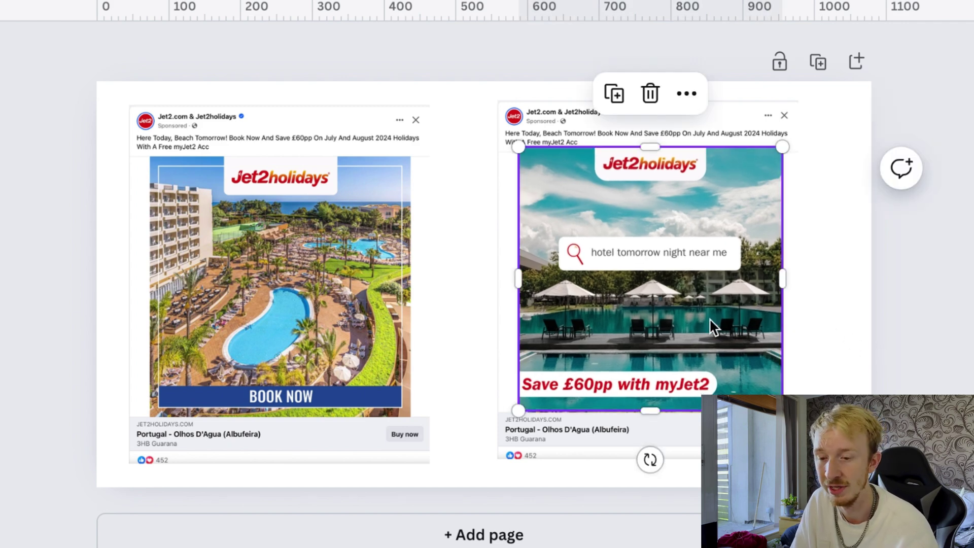
pyautogui.scroll(3, 708, 318)
pyautogui.moveTo(709, 301); pyautogui.dragTo(702, 311)
pyautogui.click(933, 284)
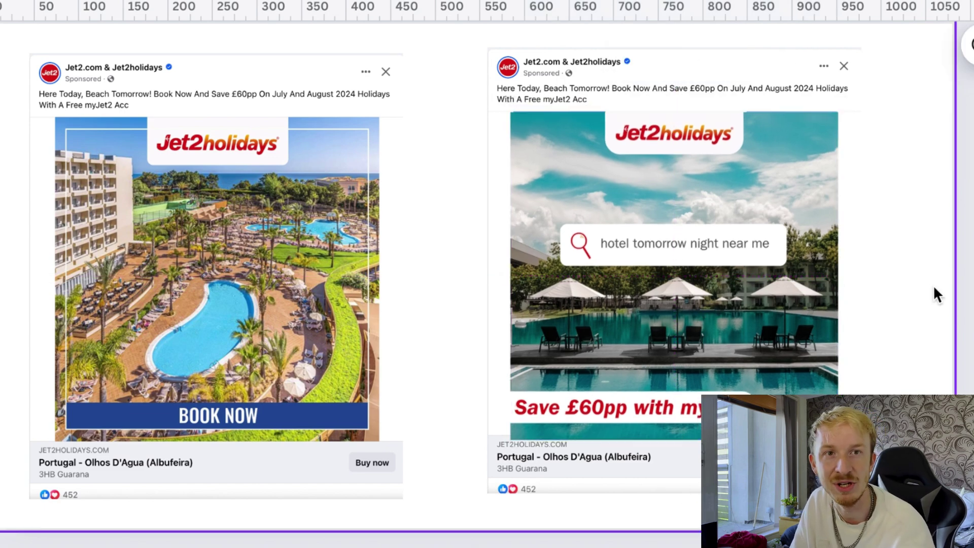
pyautogui.scroll(-3, 933, 284)
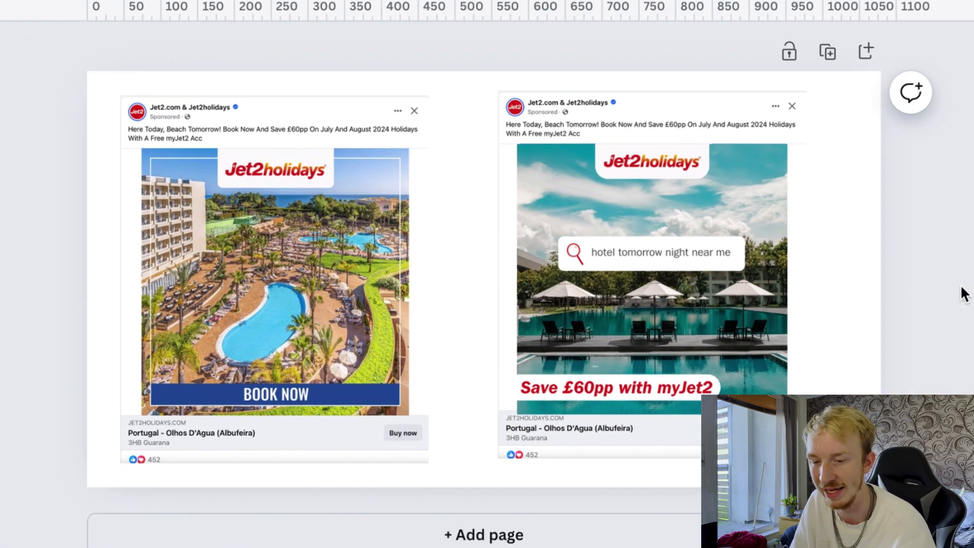